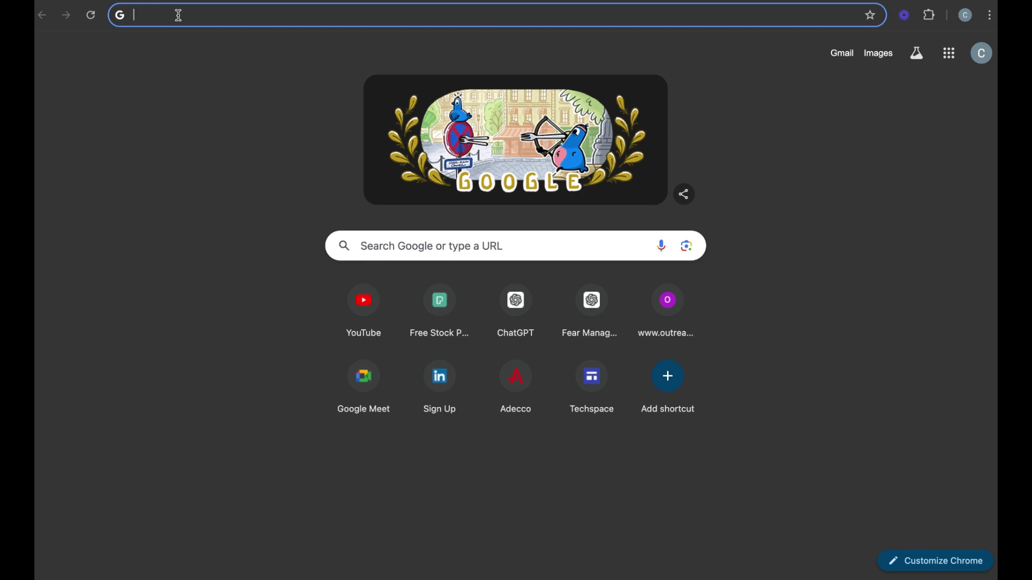
Step: Search Google for "capcut" and look through the results for places to get the video editor
{"action": "type", "text": "cap"}
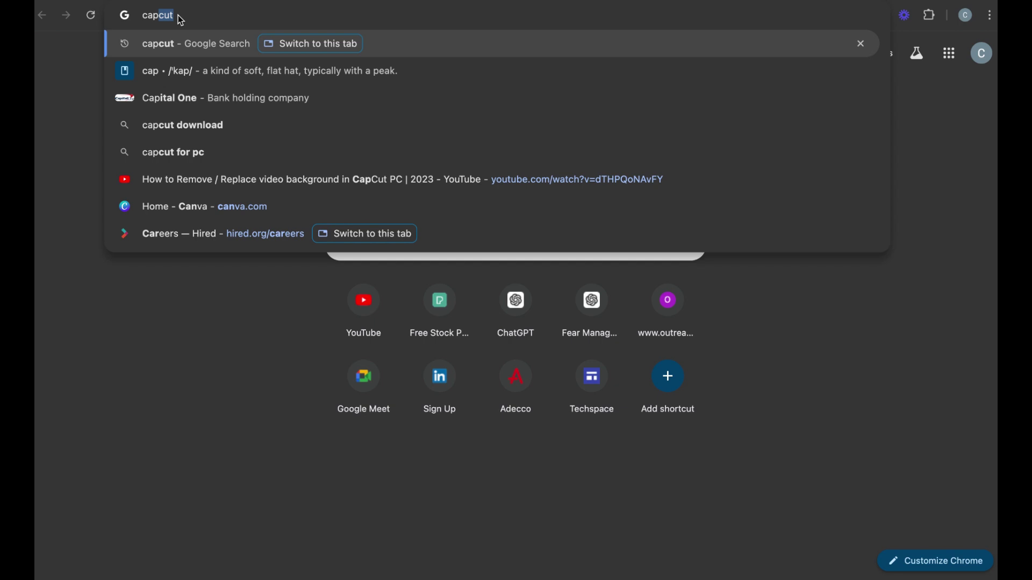
{"action": "type", "text": "cut"}
{"action": "key", "text": "Return"}
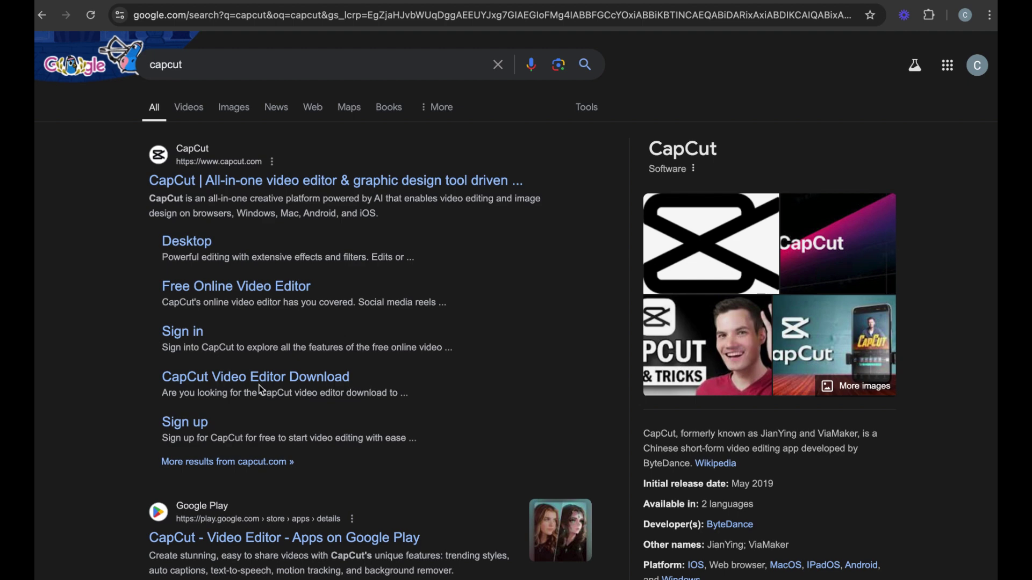
{"action": "scroll", "coordinate": [350, 382], "scroll_direction": "down", "scroll_amount": 3}
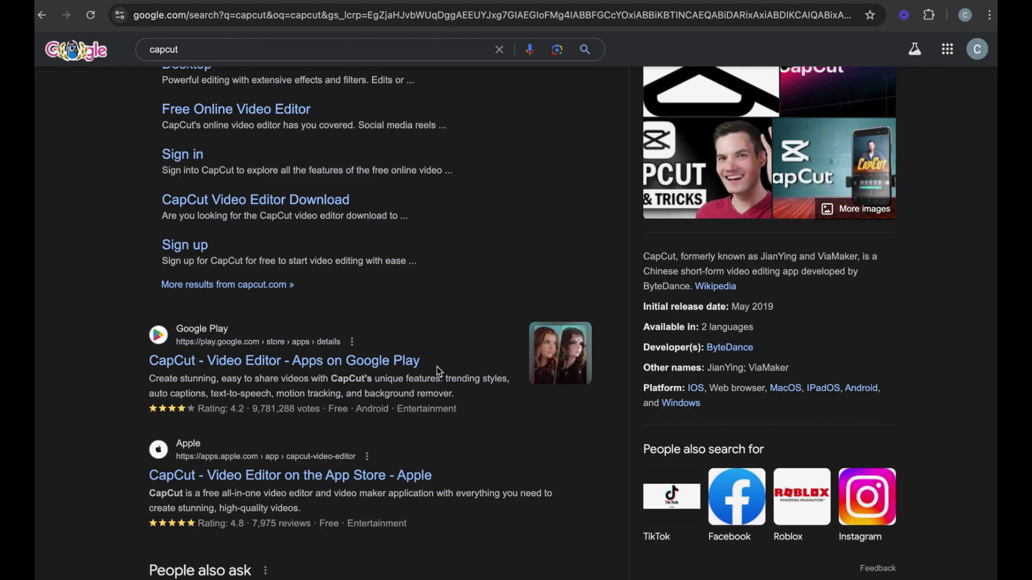
{"action": "scroll", "coordinate": [424, 366], "scroll_direction": "down", "scroll_amount": 1}
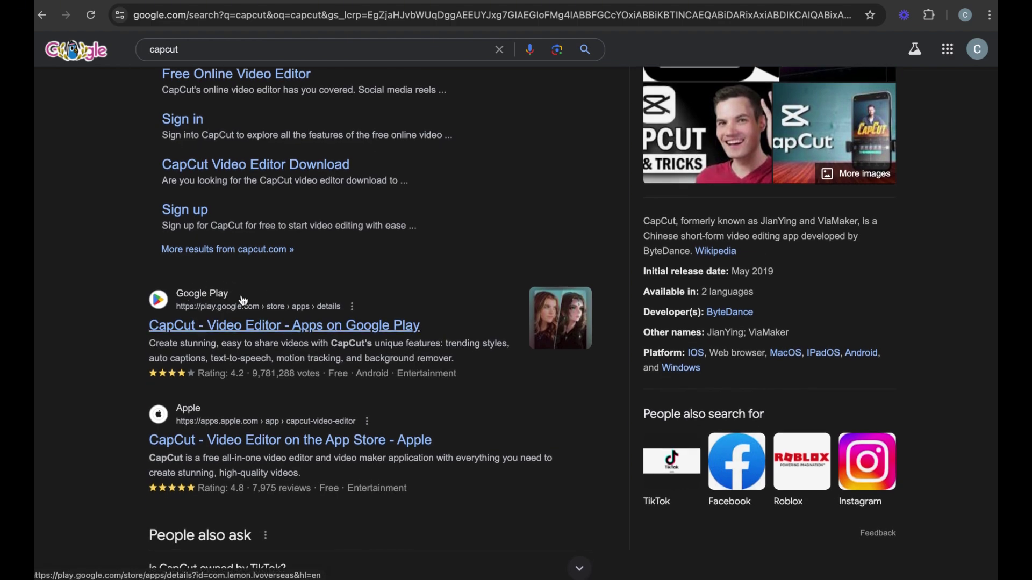
Step: Switch to the App Store, search for "capcut", and minimize the store window after viewing the results
{"action": "key", "text": "ctrl+Left"}
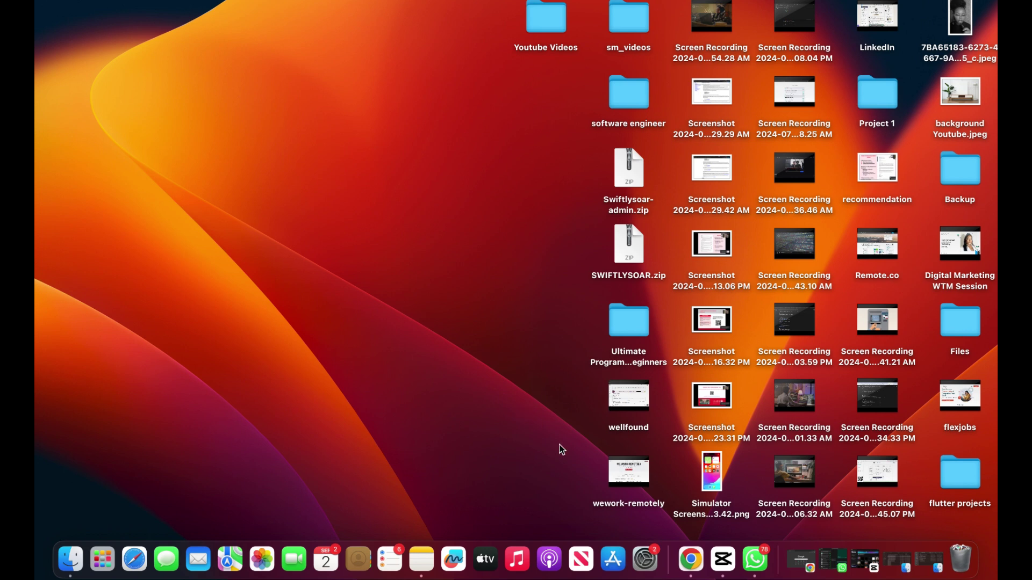
{"action": "left_click", "coordinate": [613, 559]}
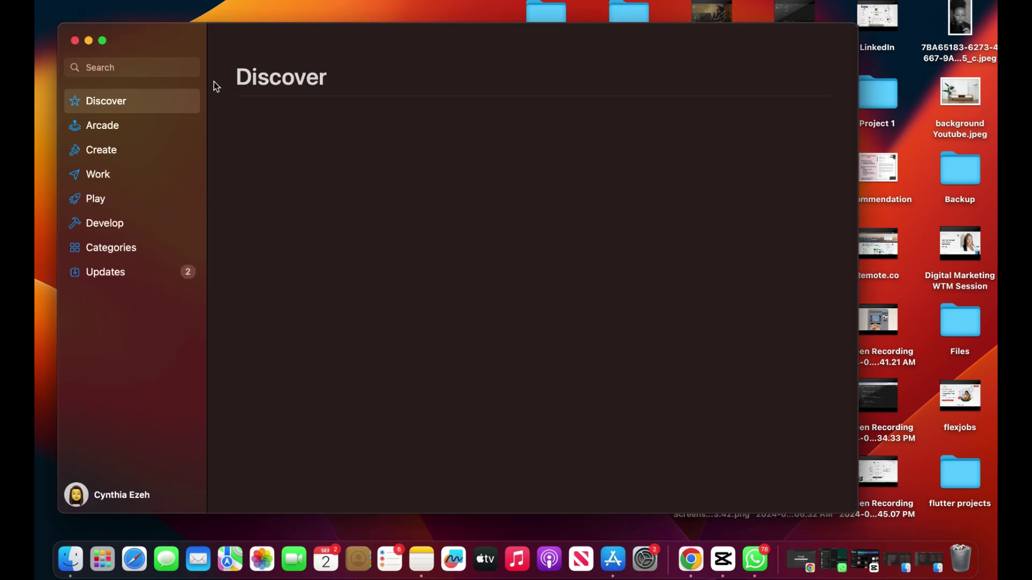
{"action": "left_click", "coordinate": [138, 69]}
{"action": "type", "text": "ca"}
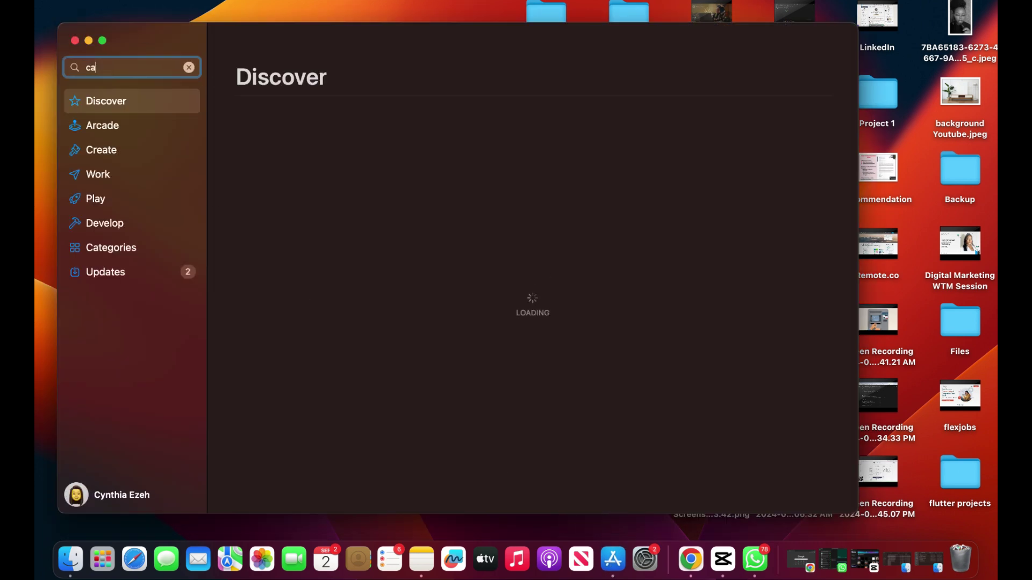
{"action": "type", "text": "pcut"}
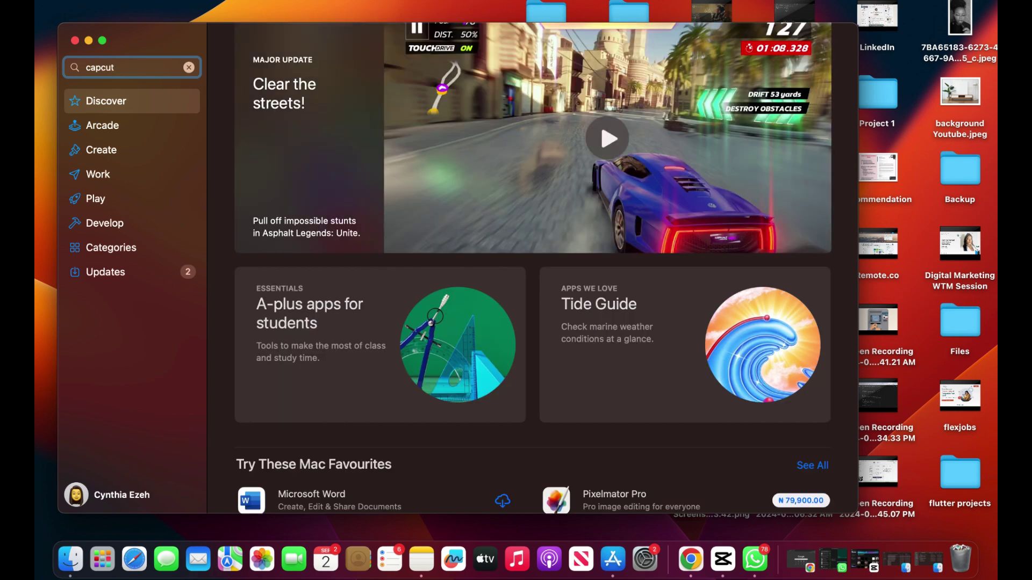
{"action": "key", "text": "Return"}
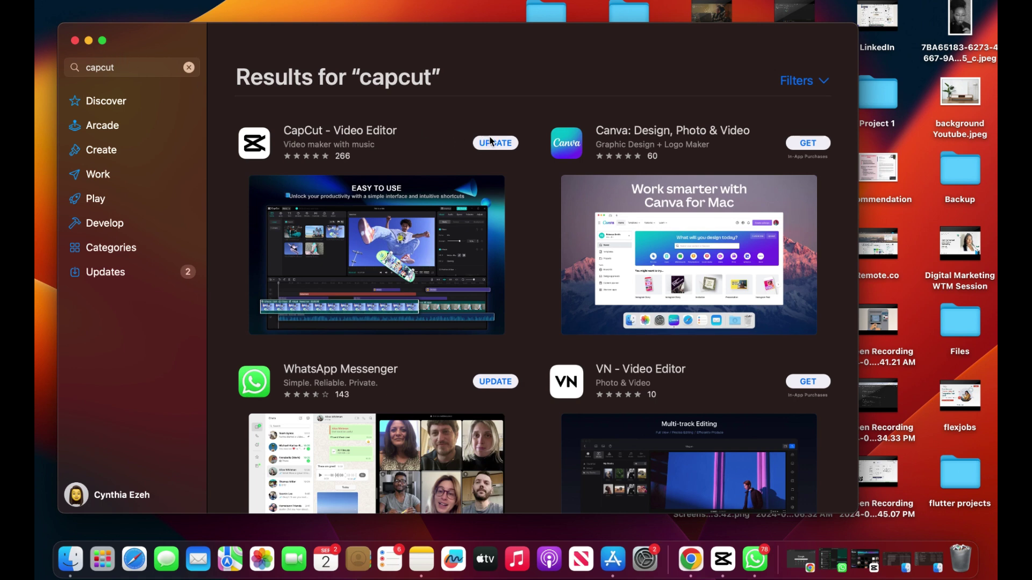
{"action": "left_click", "coordinate": [88, 41]}
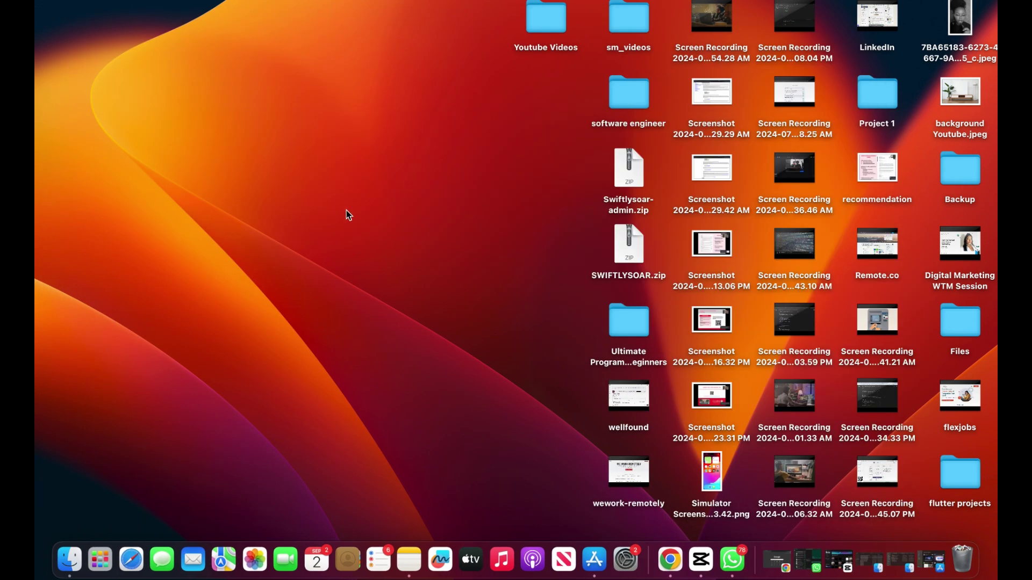
Step: Switch to CapCut, create a new project, and expand its editor window to full screen
{"action": "left_click", "coordinate": [702, 562]}
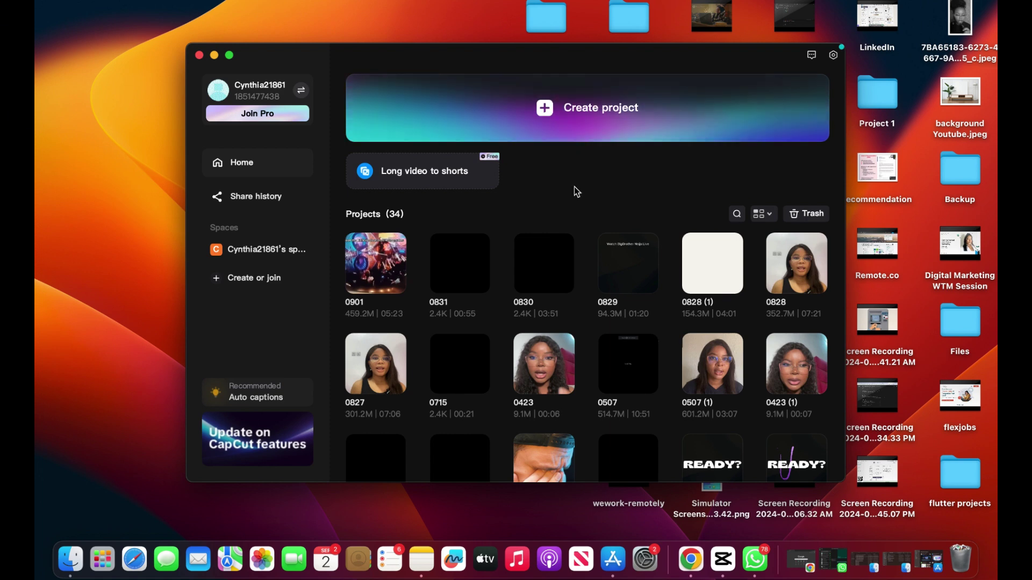
{"action": "left_click", "coordinate": [598, 110]}
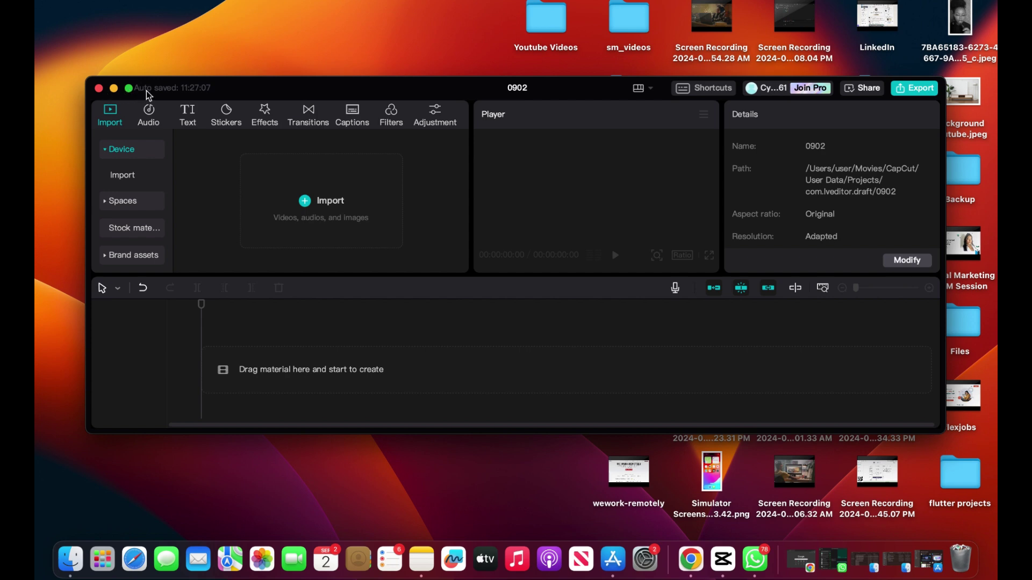
{"action": "left_click_drag", "start_coordinate": [258, 77], "coordinate": [258, 0]}
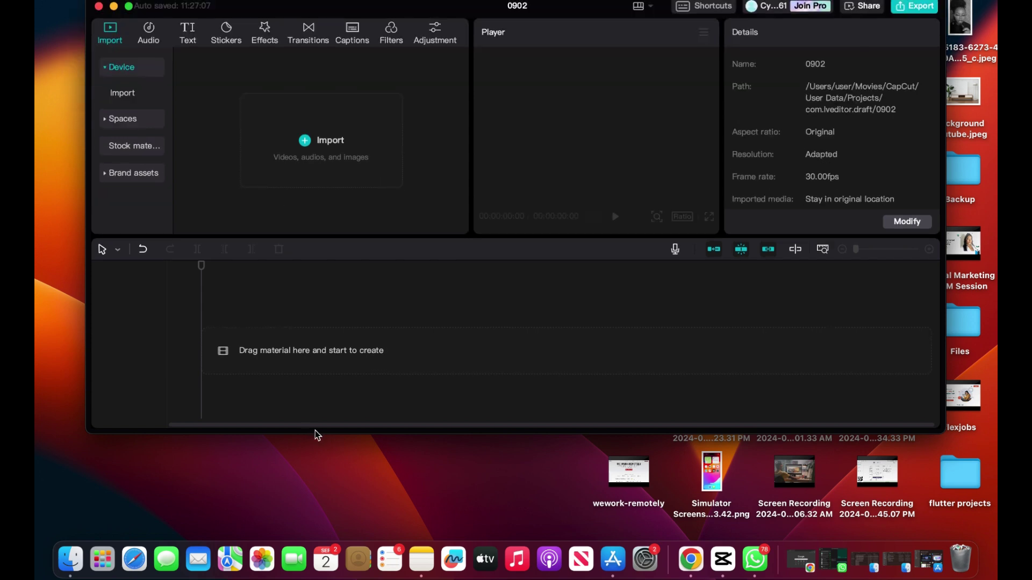
{"action": "left_click", "coordinate": [130, 6]}
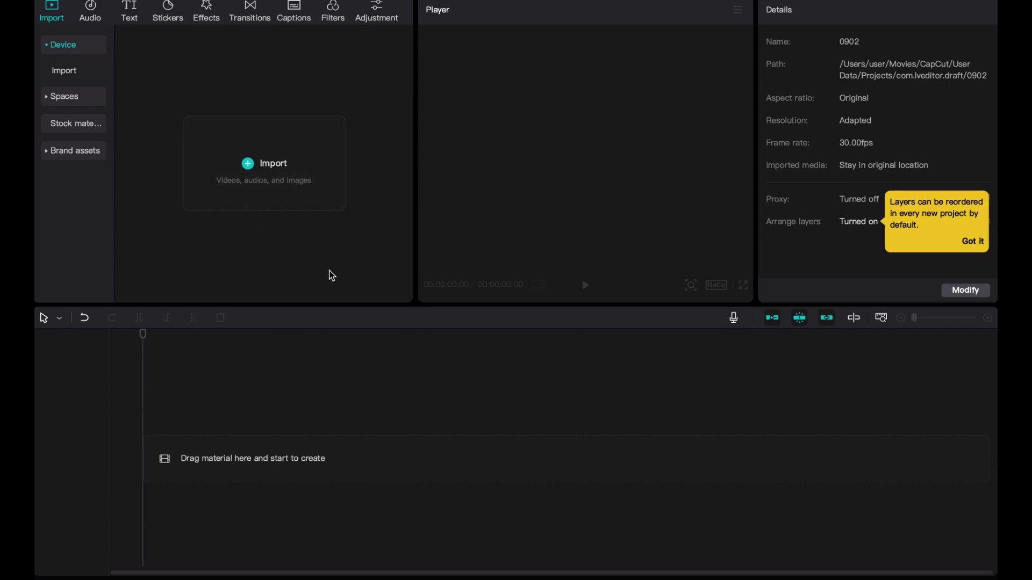
Step: Import 3044155-uhd_3840_2160_25fps.mp4 from the Downloads folder and add it to the timeline
{"action": "left_click", "coordinate": [250, 165]}
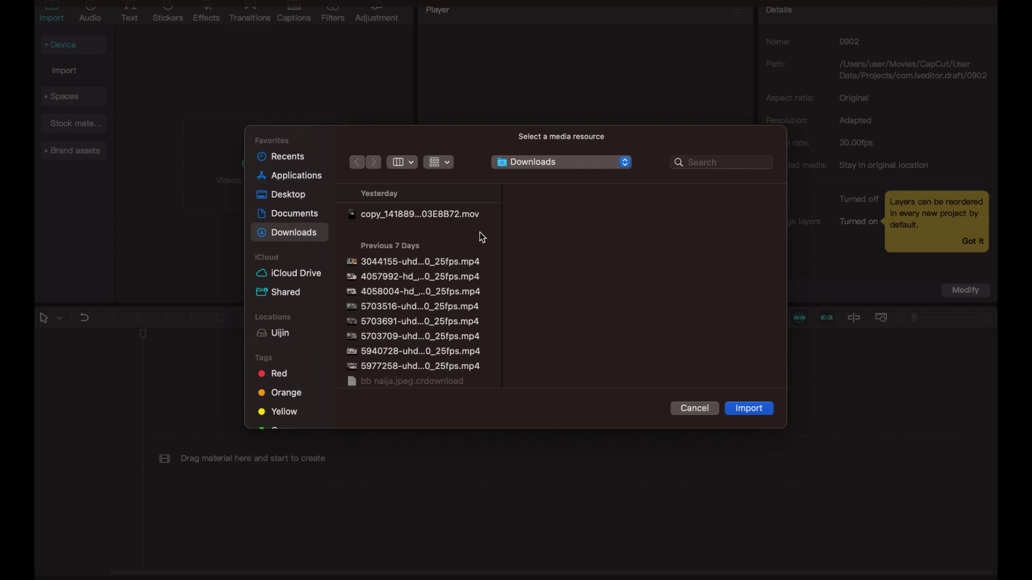
{"action": "left_click", "coordinate": [406, 262]}
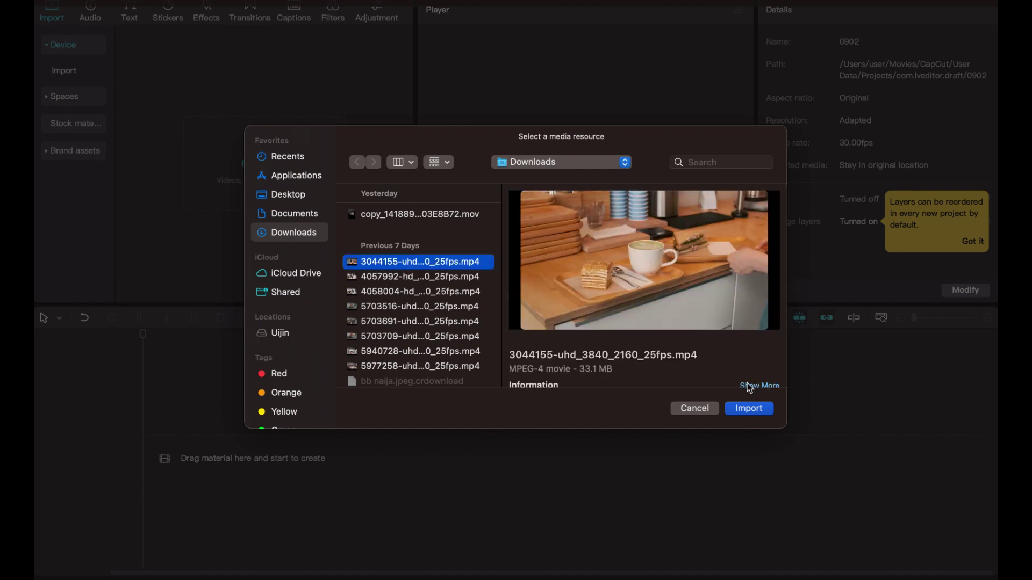
{"action": "left_click", "coordinate": [753, 412]}
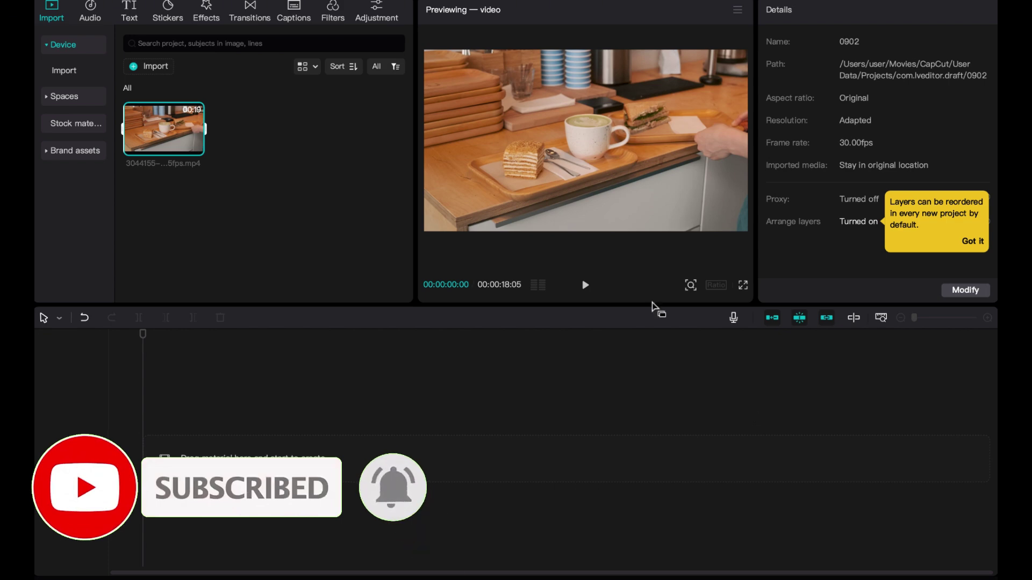
{"action": "mouse_move", "coordinate": [196, 147]}
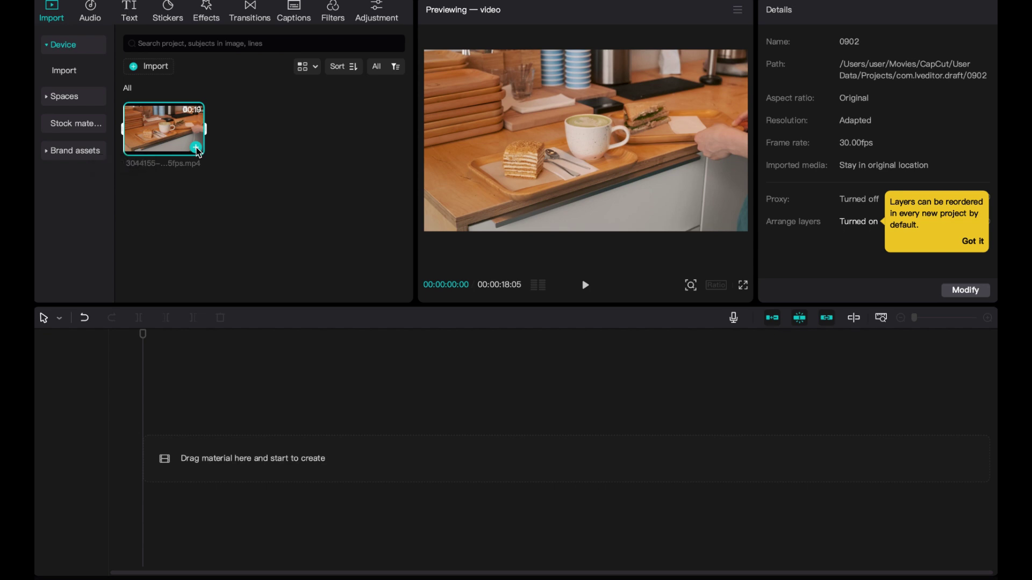
{"action": "left_click", "coordinate": [197, 148]}
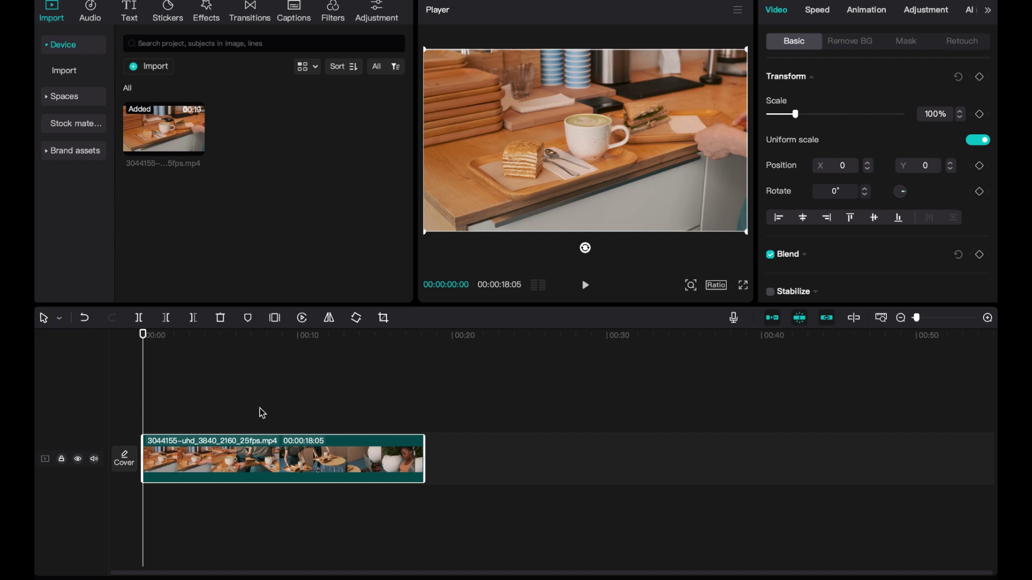
Step: Split the video clip on the timeline at 00:00:04:05
{"action": "left_click", "coordinate": [60, 320]}
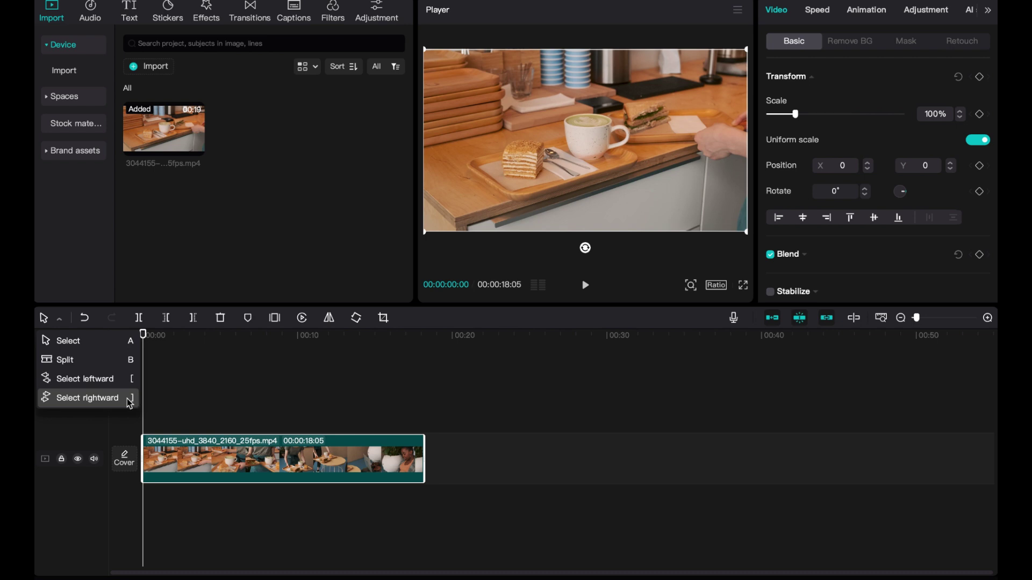
{"action": "left_click", "coordinate": [203, 366]}
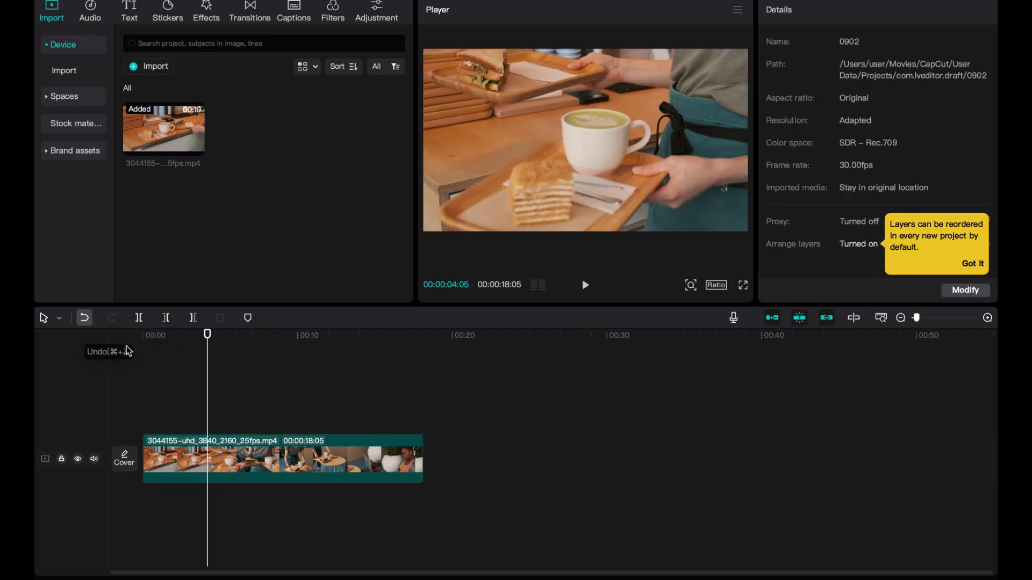
{"action": "left_click", "coordinate": [243, 463]}
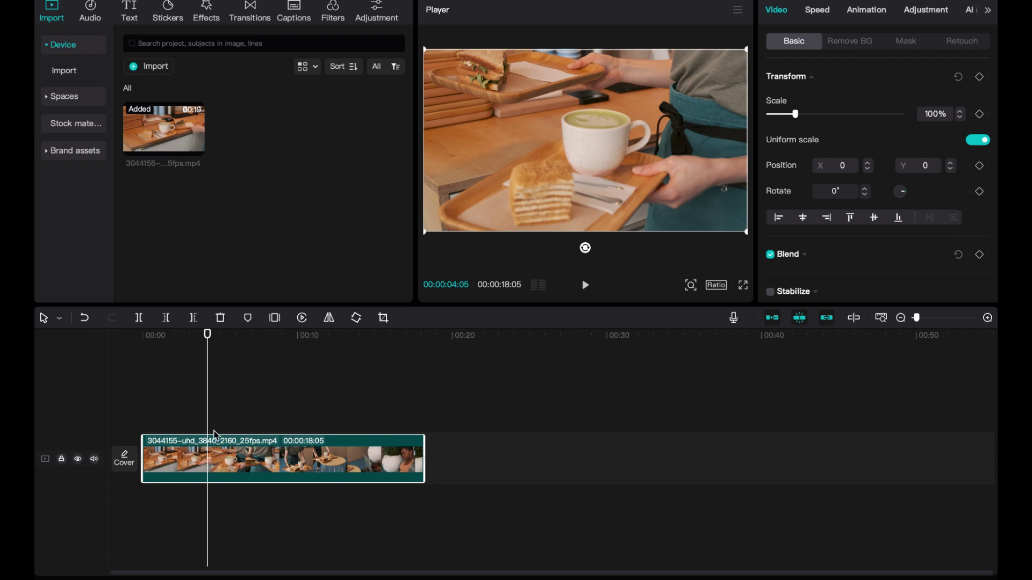
{"action": "left_click", "coordinate": [141, 322]}
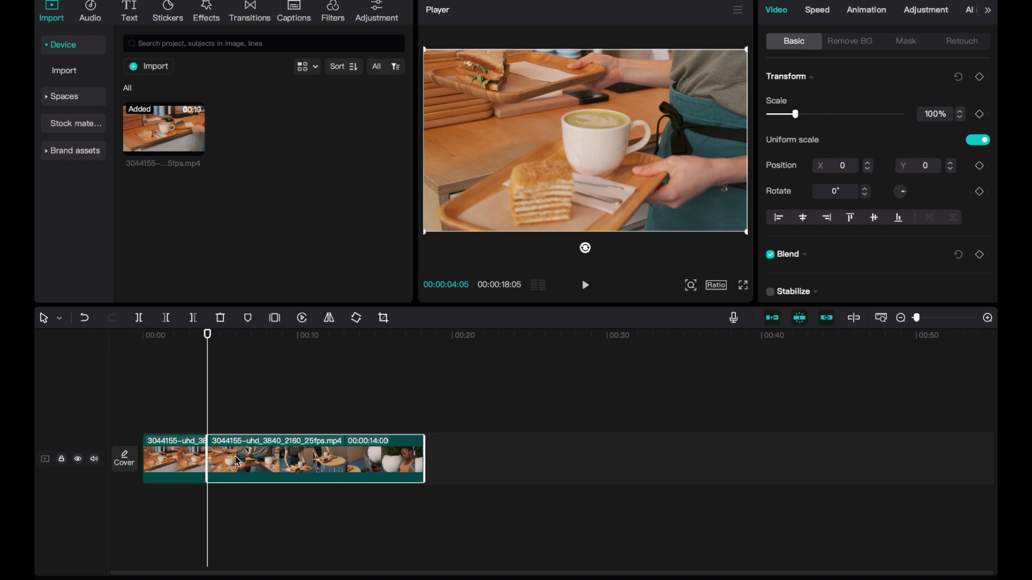
{"action": "mouse_move", "coordinate": [263, 466]}
{"action": "left_mouse_down"}
{"action": "mouse_move", "coordinate": [328, 465]}
{"action": "mouse_move", "coordinate": [264, 468]}
{"action": "left_mouse_up"}
Step: Delete the clip's first segment, and cut away the part of the remaining clip before 00:00:00:26
{"action": "left_click", "coordinate": [177, 461]}
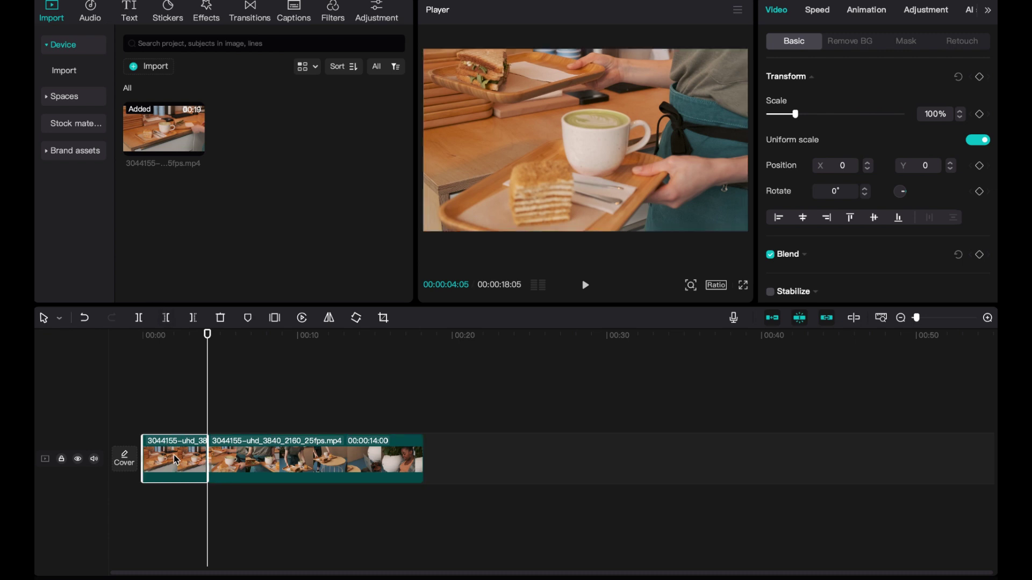
{"action": "left_click", "coordinate": [221, 319]}
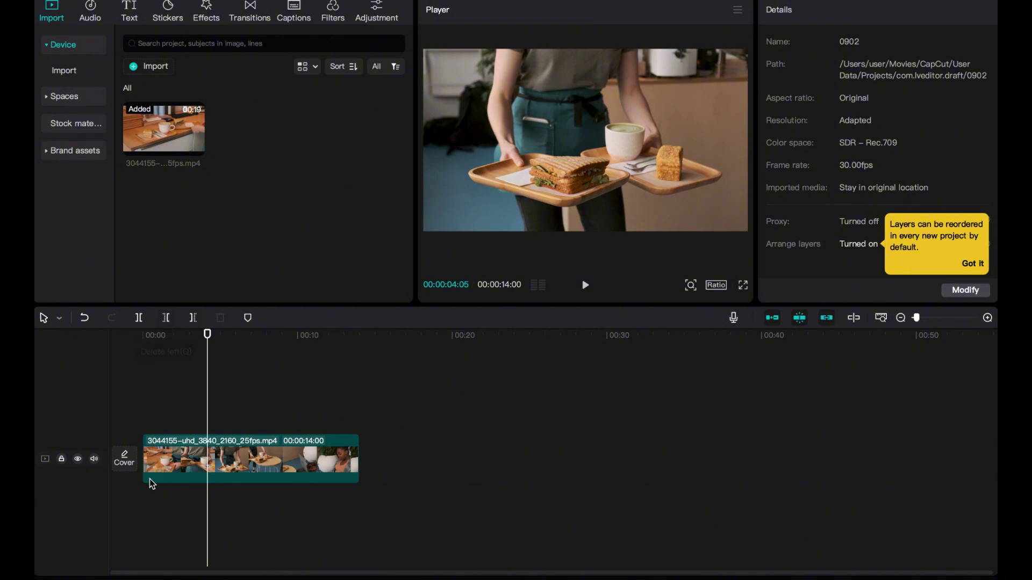
{"action": "left_click", "coordinate": [156, 431]}
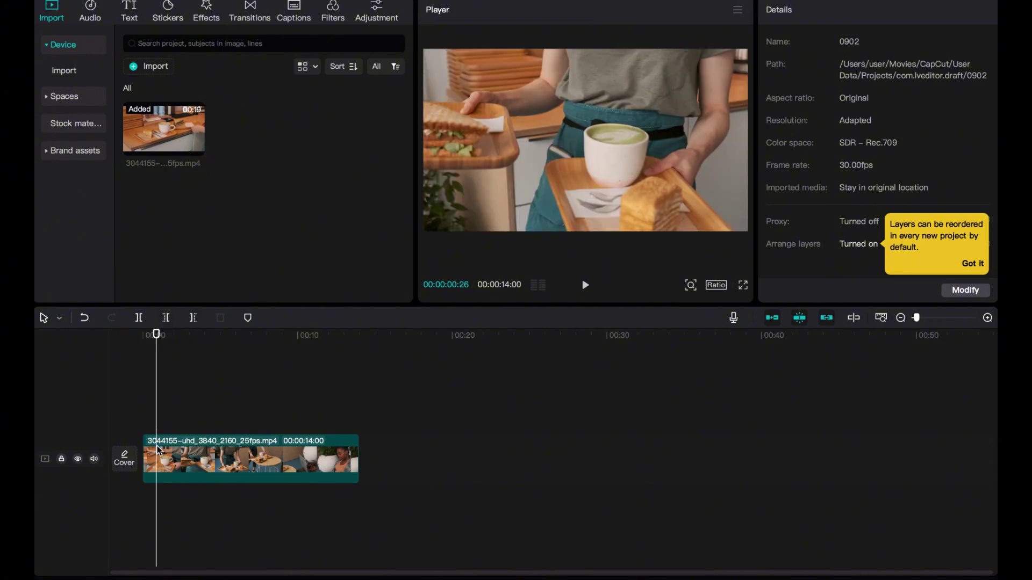
{"action": "left_click", "coordinate": [168, 321]}
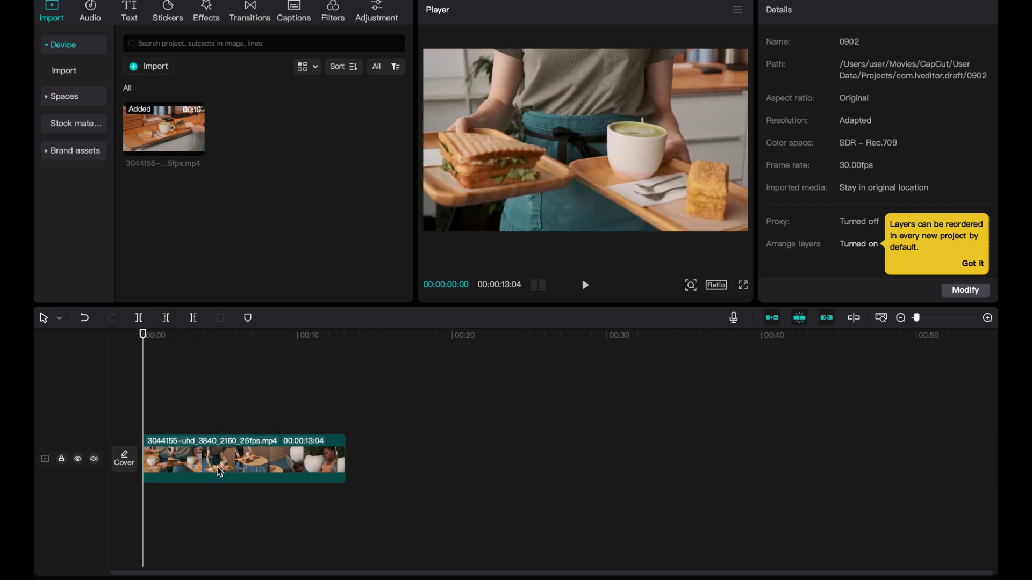
Step: Undo the cut at the start of the clip and the deletion of the first segment
{"action": "left_click", "coordinate": [217, 471]}
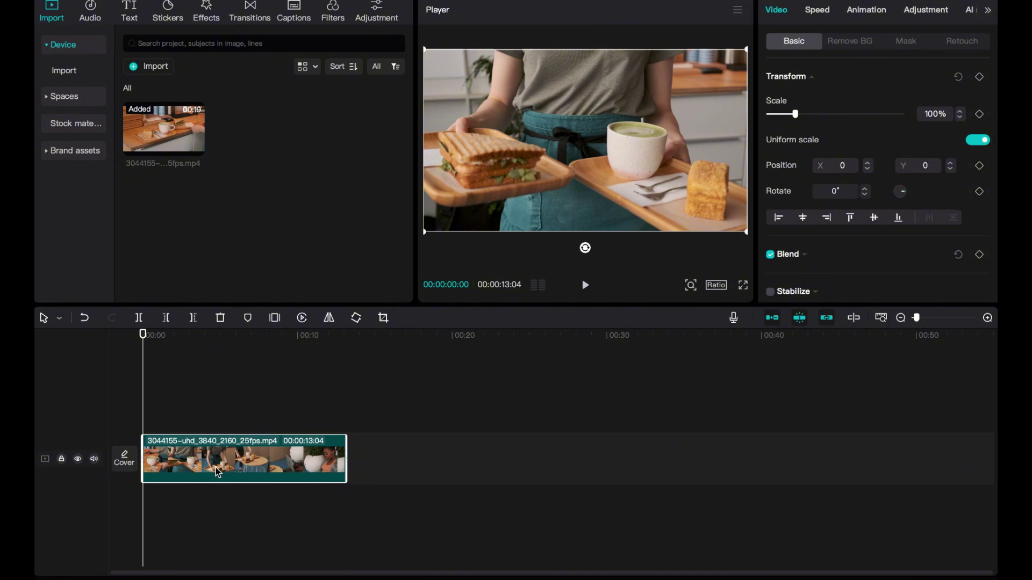
{"action": "left_click", "coordinate": [153, 427]}
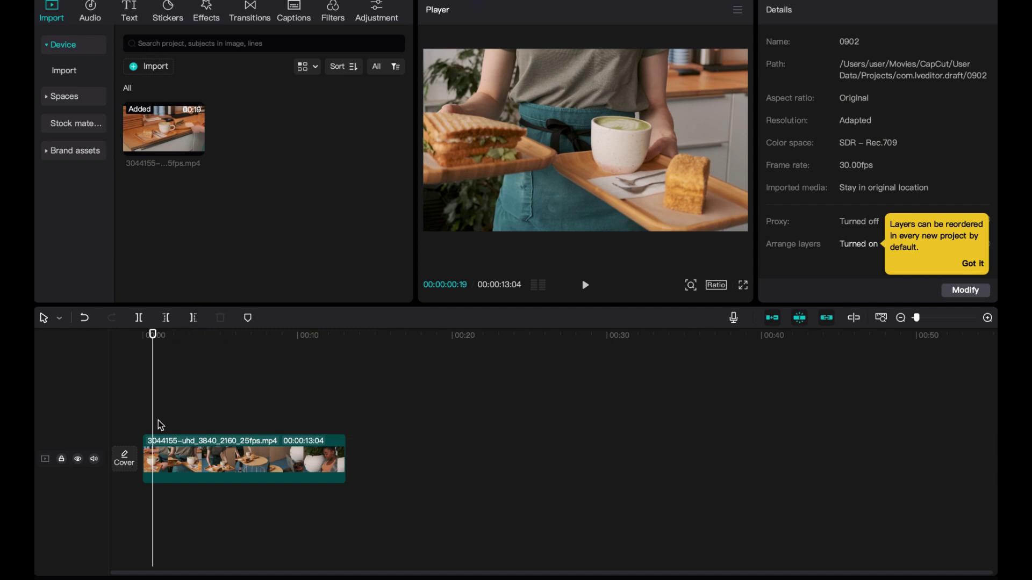
{"action": "left_click", "coordinate": [183, 458]}
{"action": "left_click", "coordinate": [84, 318]}
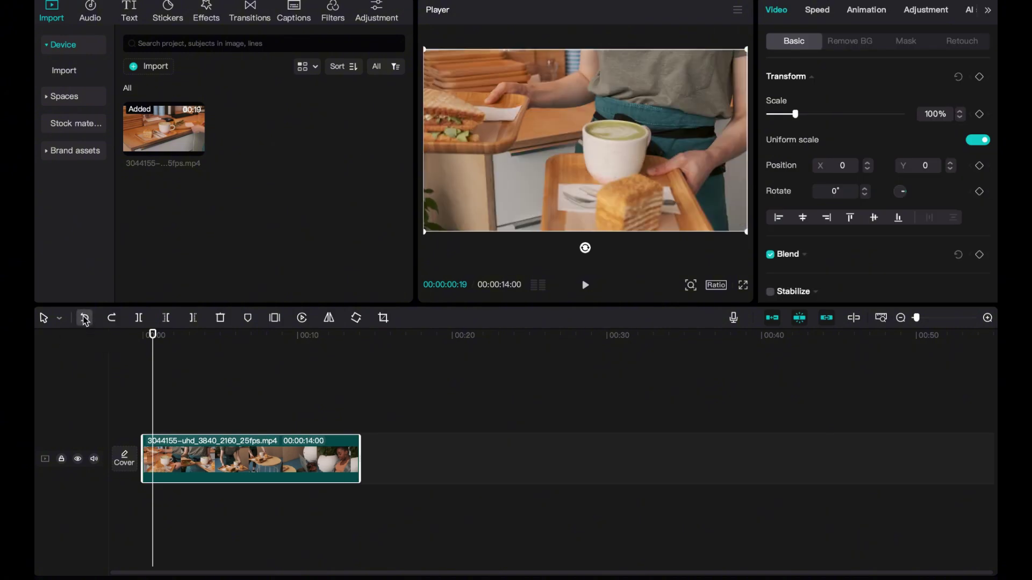
{"action": "left_click", "coordinate": [84, 318]}
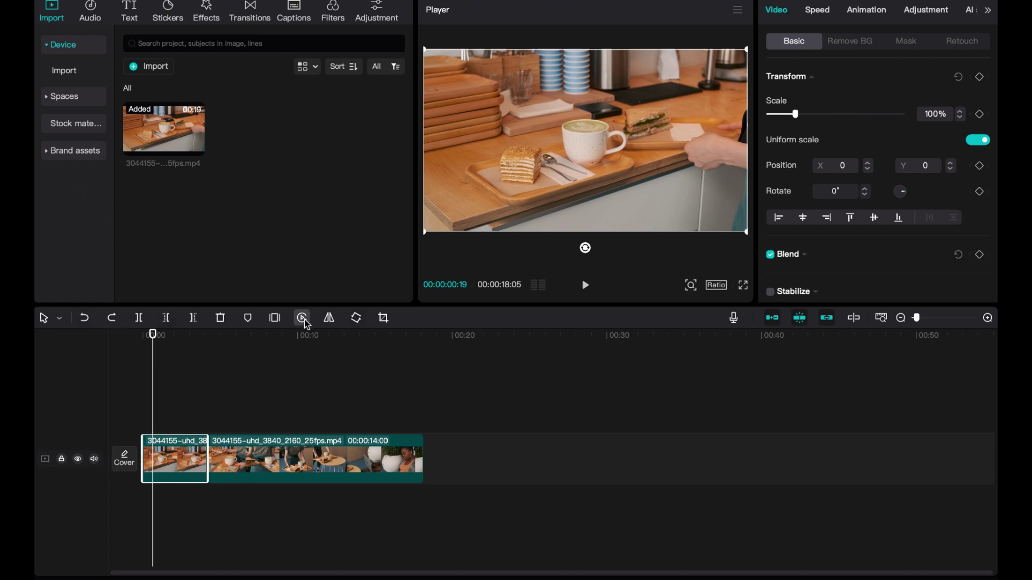
Step: Rotate the first segment in 90° turns to a full 360°, and set its scale to 99%
{"action": "left_click", "coordinate": [359, 323]}
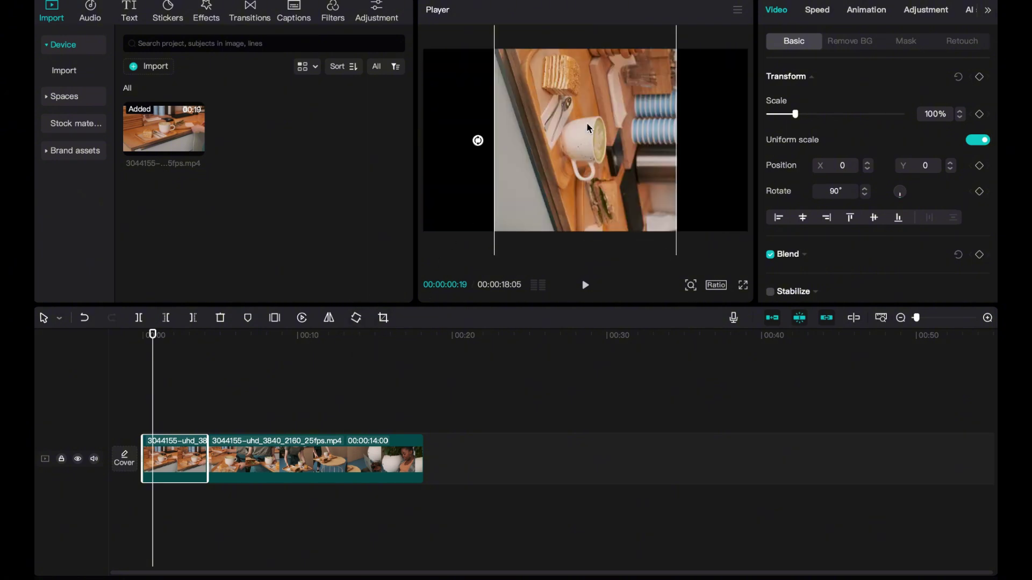
{"action": "left_click", "coordinate": [360, 324]}
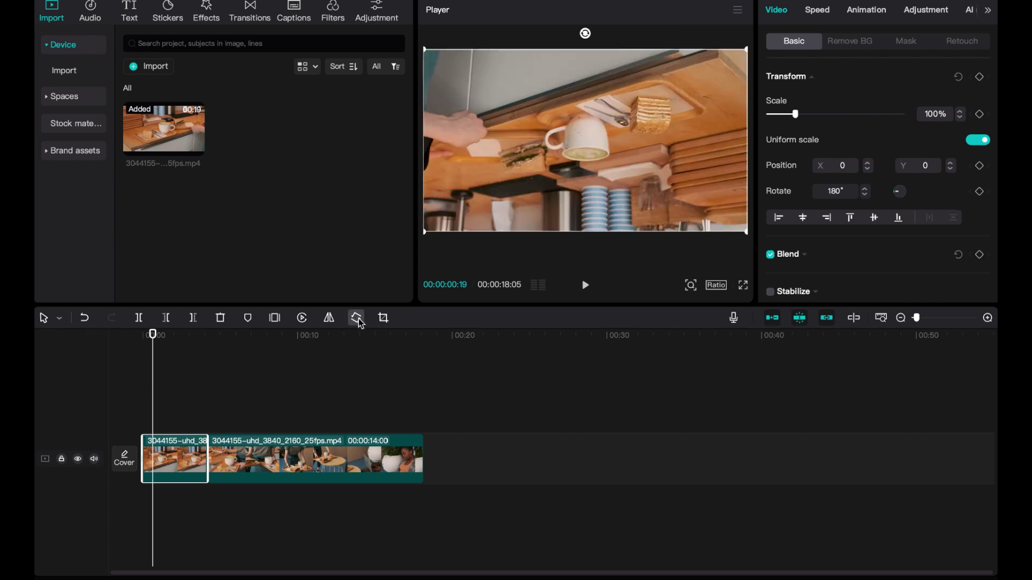
{"action": "left_click", "coordinate": [356, 319]}
{"action": "left_click", "coordinate": [357, 318]}
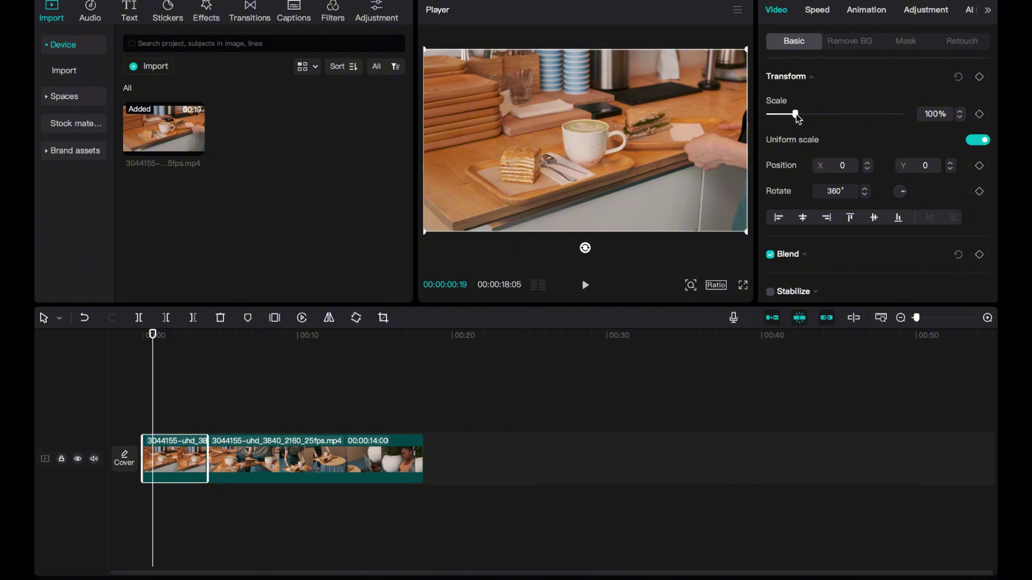
{"action": "mouse_move", "coordinate": [796, 114]}
{"action": "left_mouse_down"}
{"action": "mouse_move", "coordinate": [846, 120]}
{"action": "mouse_move", "coordinate": [796, 119]}
{"action": "left_mouse_up"}
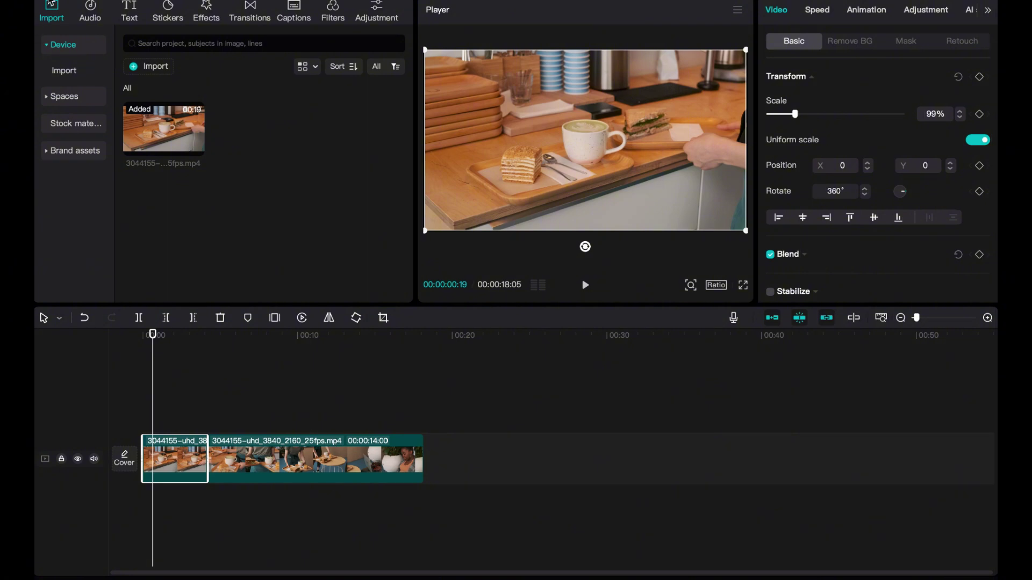
Step: Look through the audio library's categories: music, sound effects, copyright check, audio extraction, TikTok sounds and brand music
{"action": "left_click", "coordinate": [90, 12]}
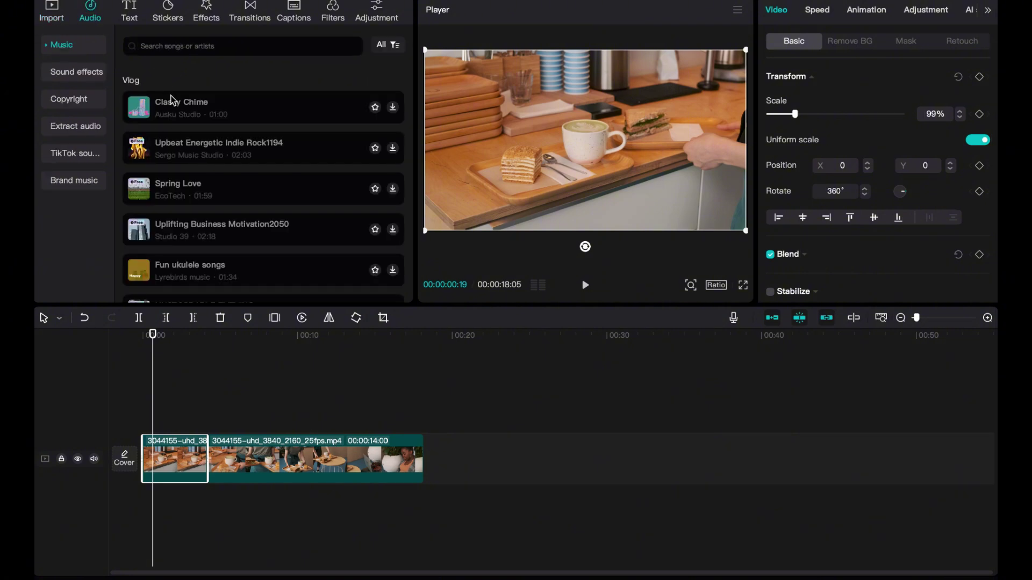
{"action": "left_click", "coordinate": [76, 75]}
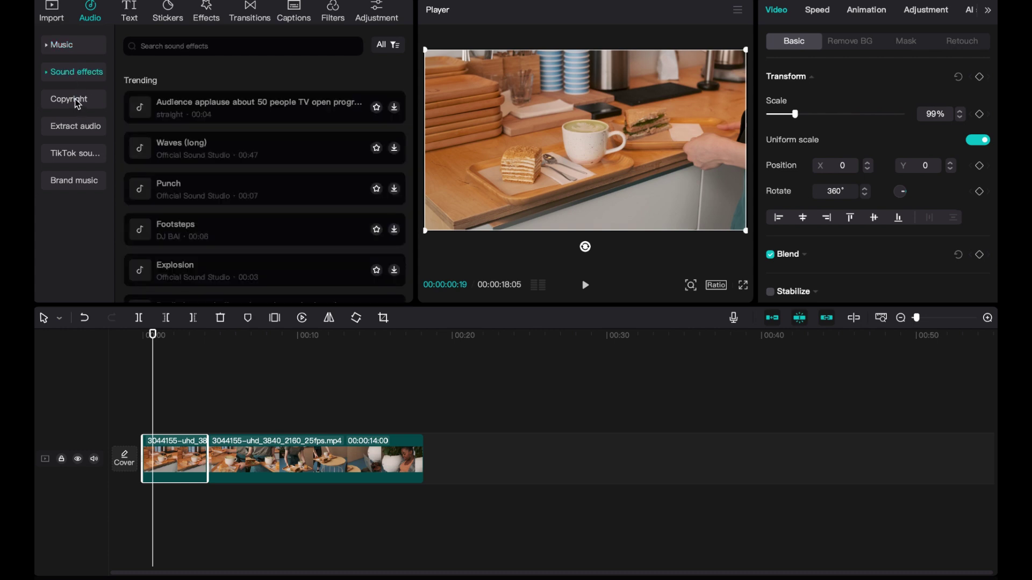
{"action": "left_click", "coordinate": [75, 100]}
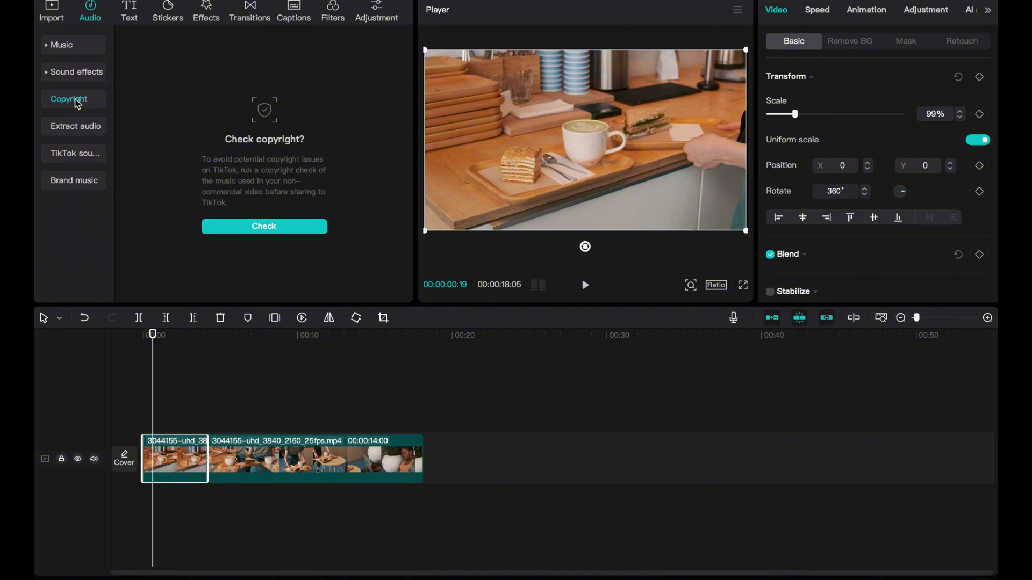
{"action": "left_click", "coordinate": [79, 127]}
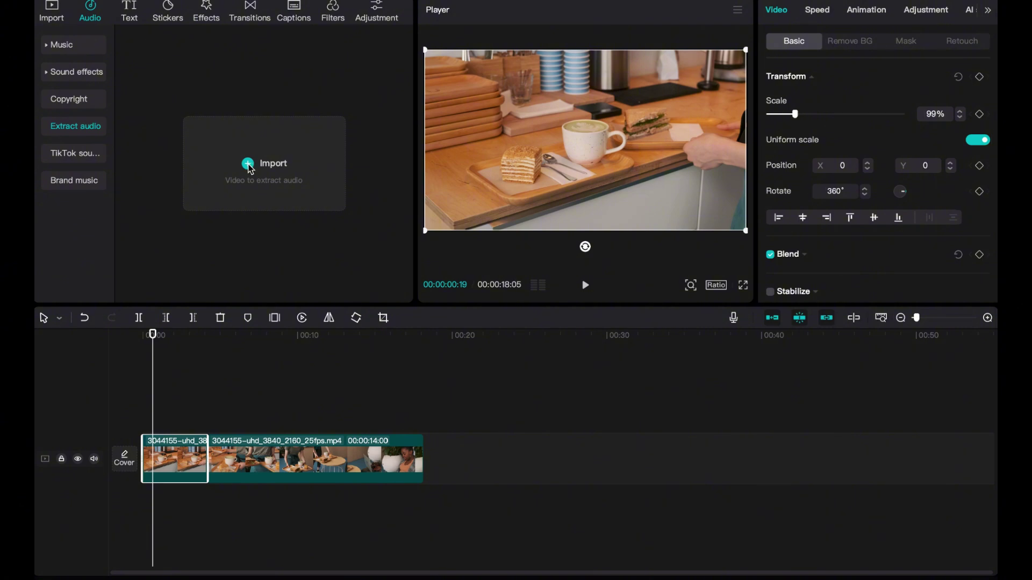
{"action": "left_click", "coordinate": [90, 156]}
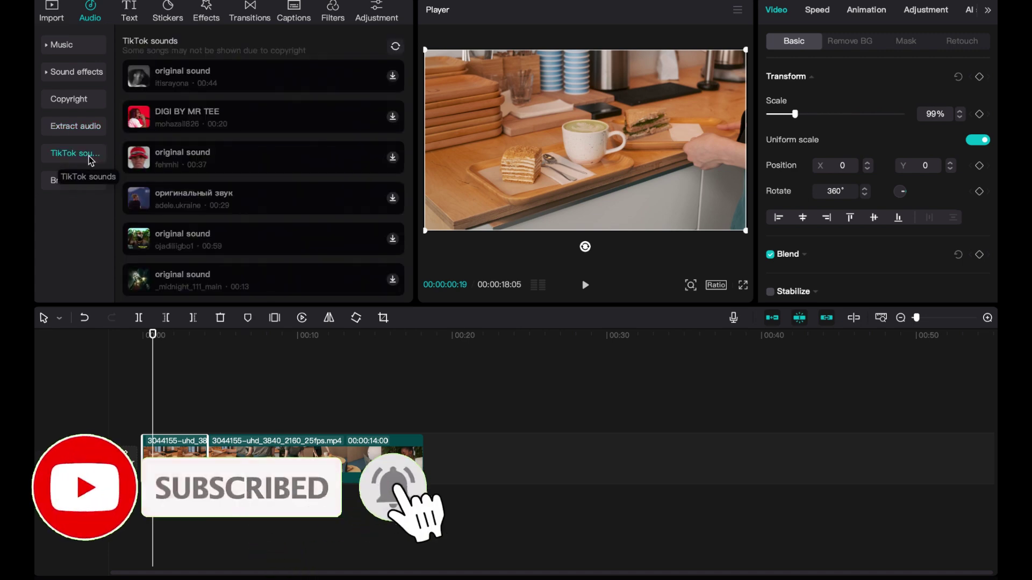
{"action": "left_click", "coordinate": [62, 183]}
{"action": "left_click", "coordinate": [80, 49]}
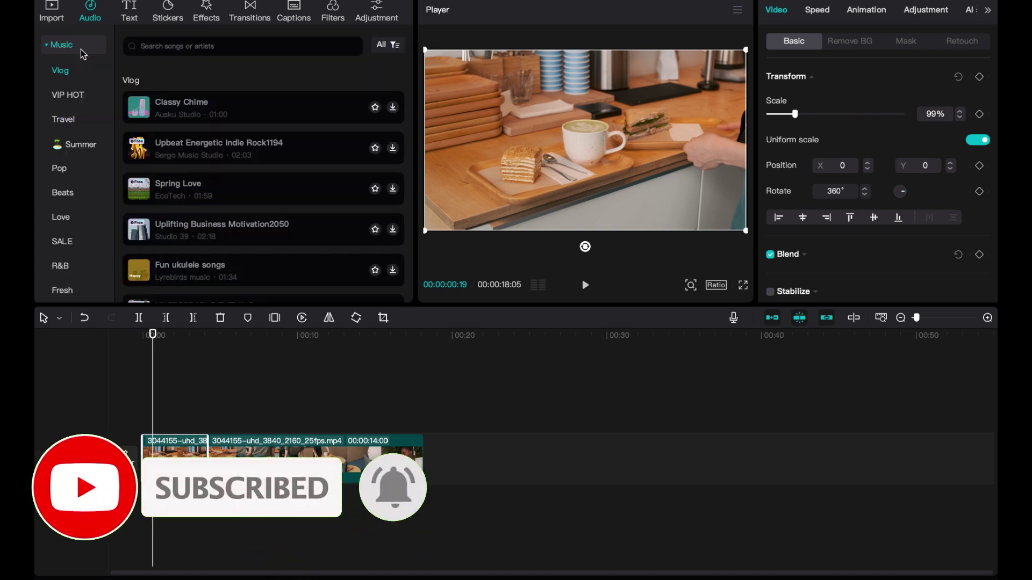
Step: Add a default text clip at the playhead and change its wording to "Edit"
{"action": "left_click", "coordinate": [132, 14]}
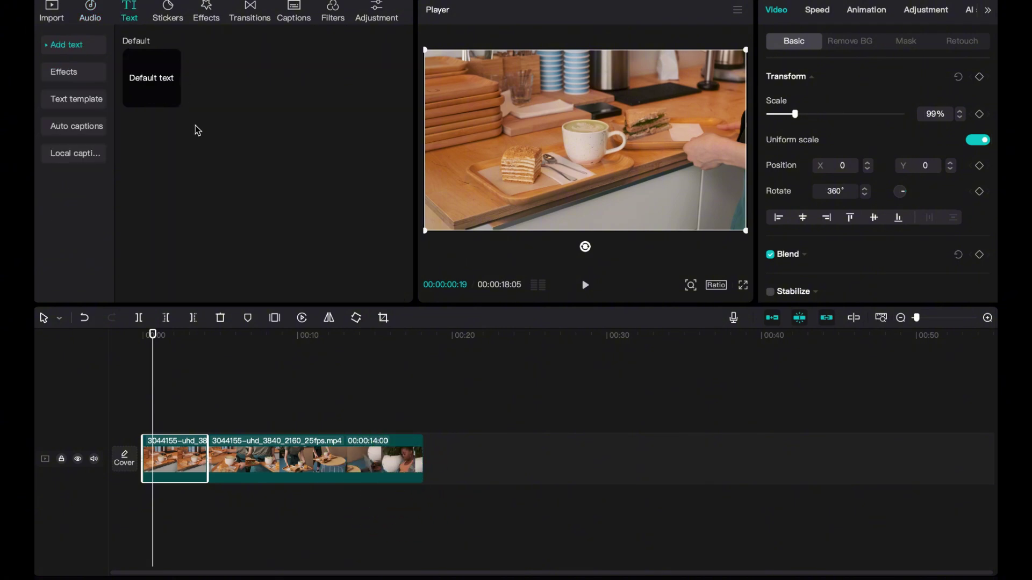
{"action": "mouse_move", "coordinate": [170, 97]}
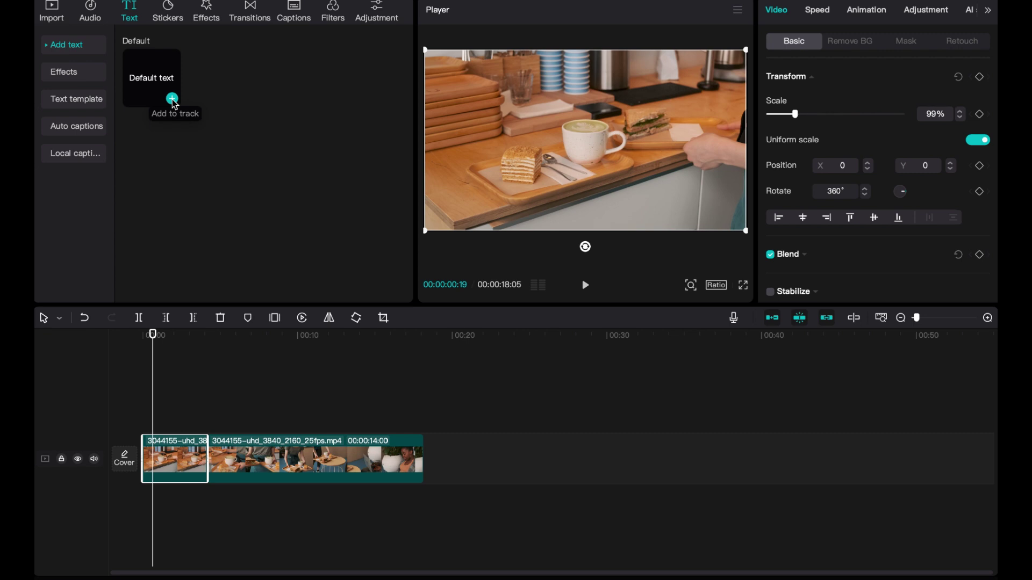
{"action": "left_click", "coordinate": [173, 99]}
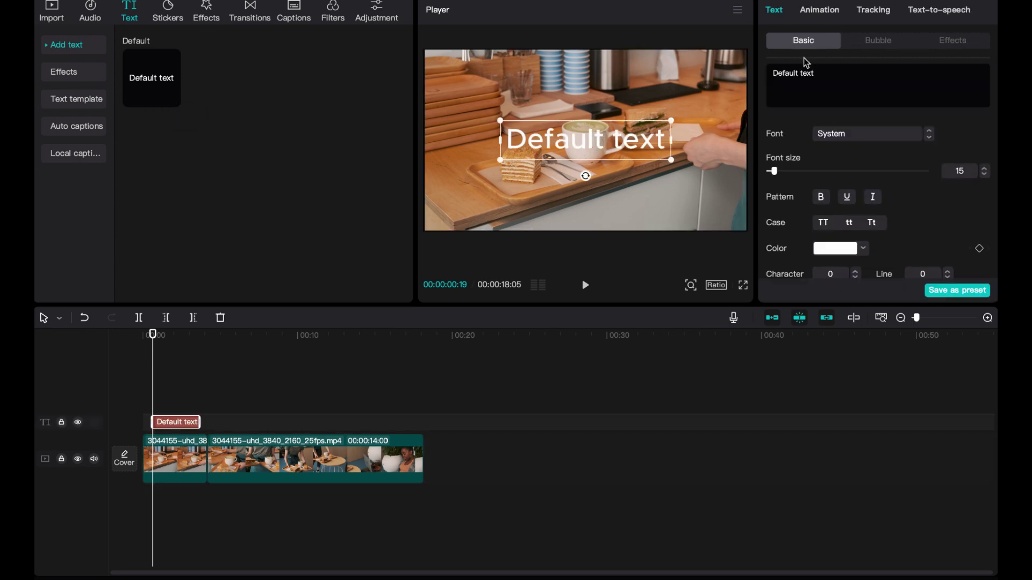
{"action": "left_click_drag", "start_coordinate": [818, 74], "coordinate": [770, 76]}
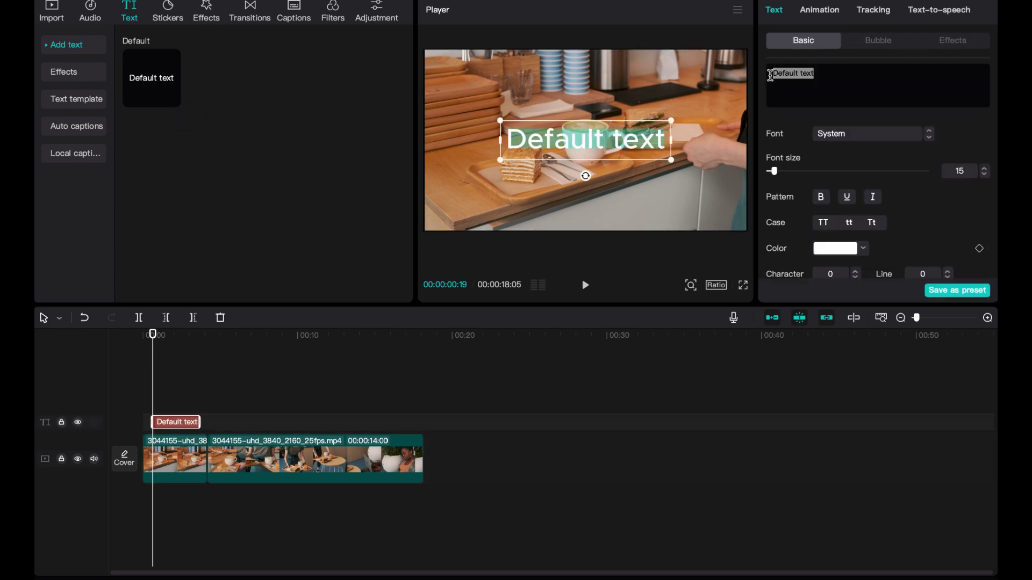
{"action": "type", "text": "Edit"}
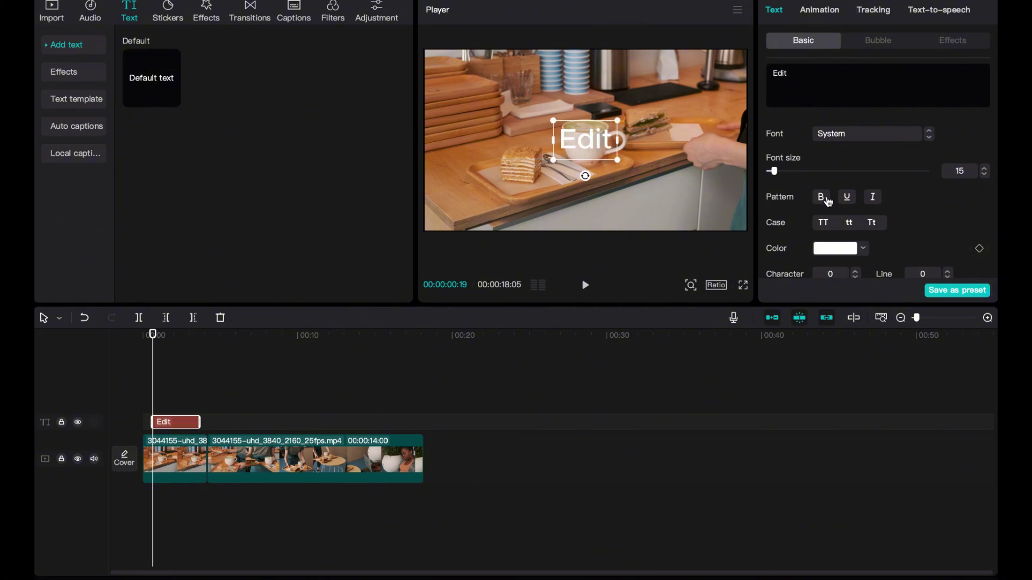
Step: Make the "Edit" text bold
{"action": "scroll", "coordinate": [823, 199], "scroll_direction": "down", "scroll_amount": 2}
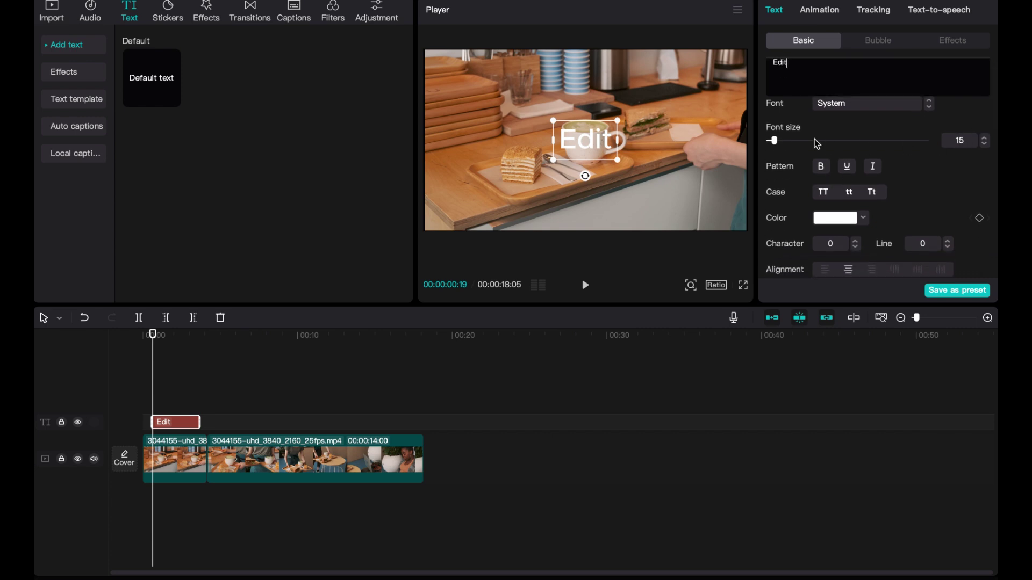
{"action": "scroll", "coordinate": [814, 143], "scroll_direction": "up", "scroll_amount": 1}
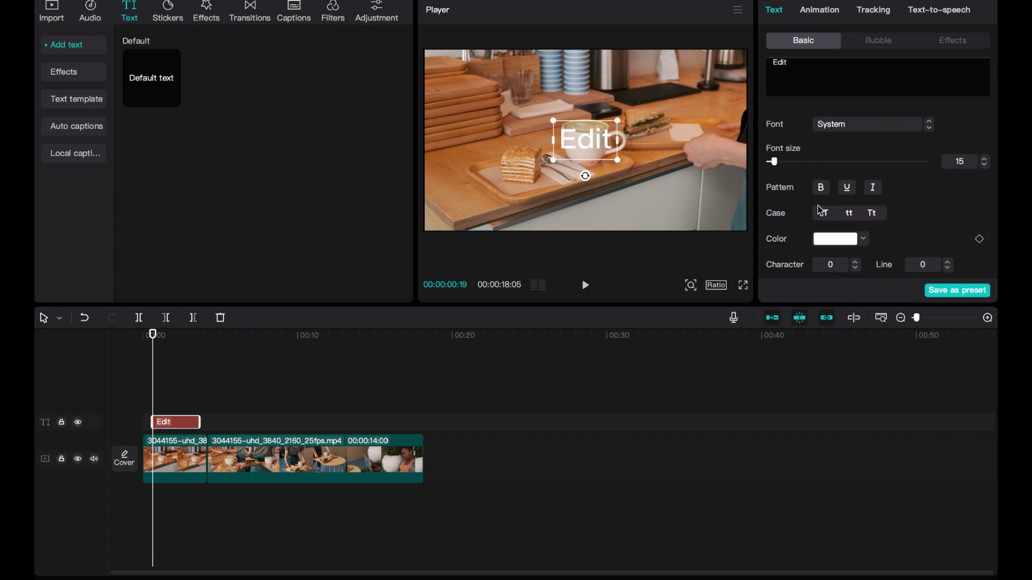
{"action": "left_click", "coordinate": [820, 187]}
Step: Try underline and italic on the "Edit" text, switching both off again
{"action": "scroll", "coordinate": [852, 205], "scroll_direction": "down", "scroll_amount": 1}
{"action": "scroll", "coordinate": [852, 204], "scroll_direction": "down", "scroll_amount": 1}
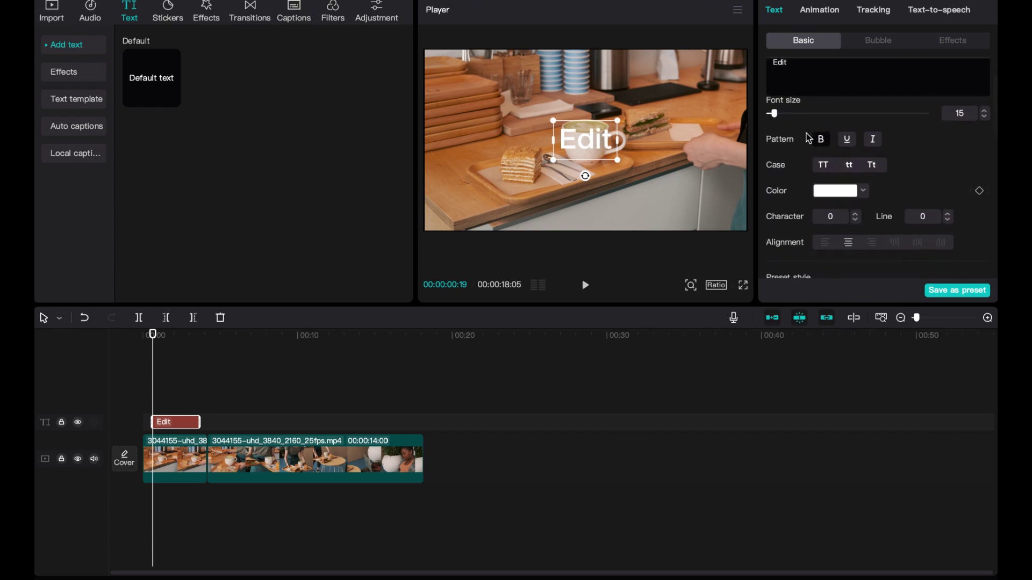
{"action": "left_click", "coordinate": [848, 141]}
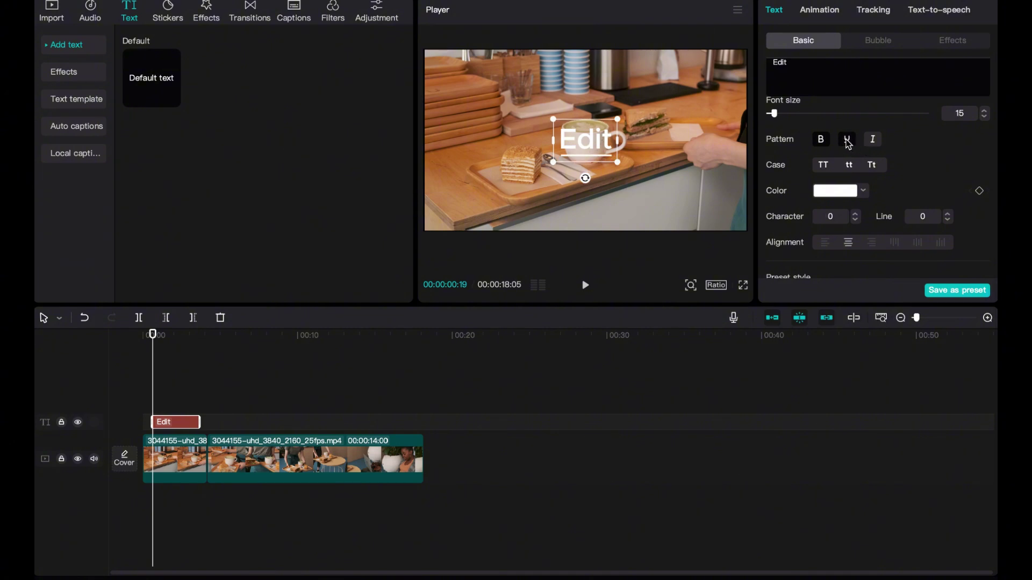
{"action": "left_click", "coordinate": [873, 141]}
{"action": "left_click", "coordinate": [873, 141]}
{"action": "left_click", "coordinate": [847, 141]}
Step: Apply the preset style with white letters and a black outline to the "Edit" text
{"action": "scroll", "coordinate": [839, 177], "scroll_direction": "down", "scroll_amount": 2}
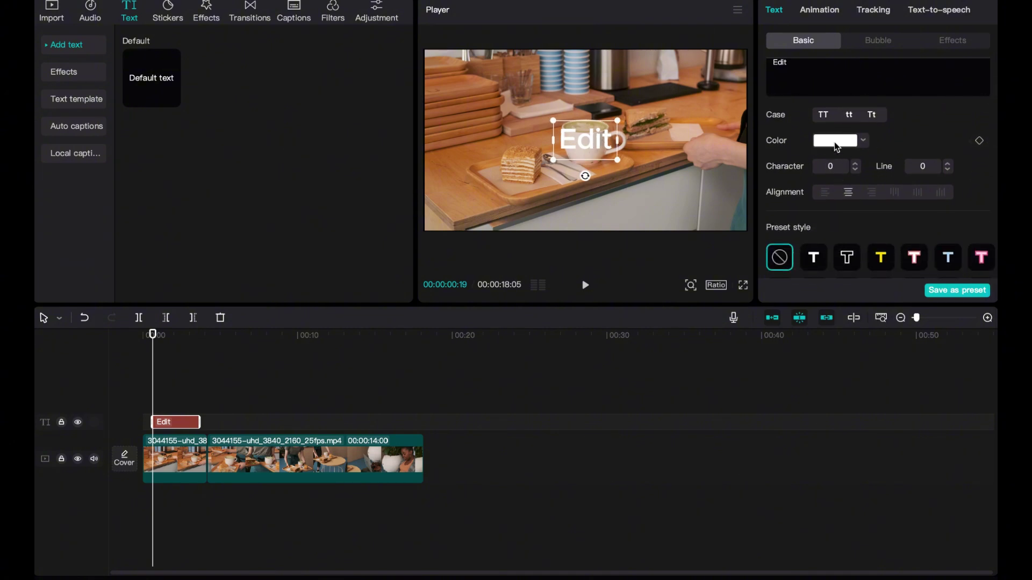
{"action": "scroll", "coordinate": [833, 202], "scroll_direction": "down", "scroll_amount": 3}
{"action": "left_click", "coordinate": [817, 184]}
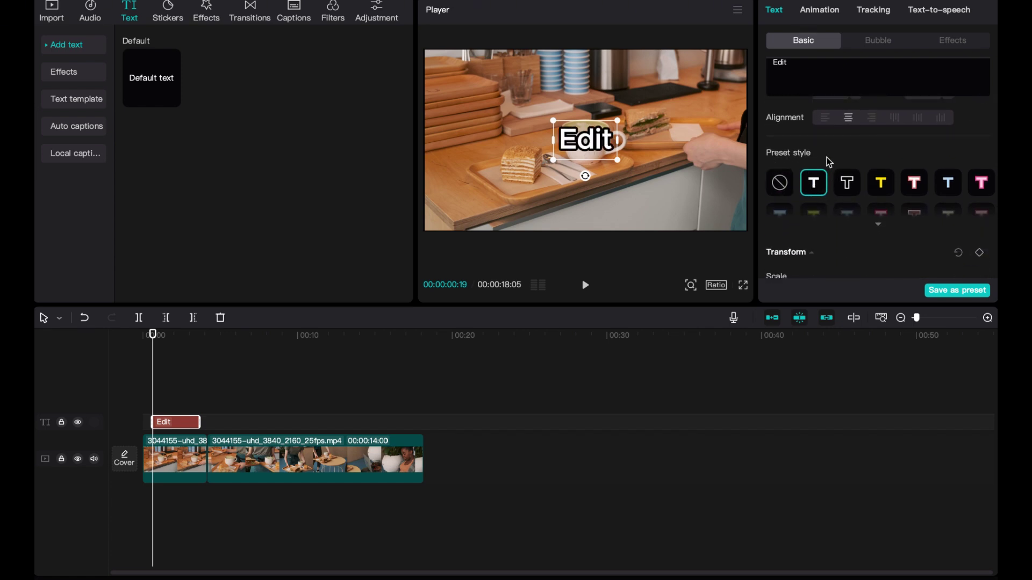
{"action": "scroll", "coordinate": [821, 189], "scroll_direction": "down", "scroll_amount": 7}
{"action": "scroll", "coordinate": [820, 192], "scroll_direction": "up", "scroll_amount": 5}
{"action": "scroll", "coordinate": [821, 192], "scroll_direction": "up", "scroll_amount": 2}
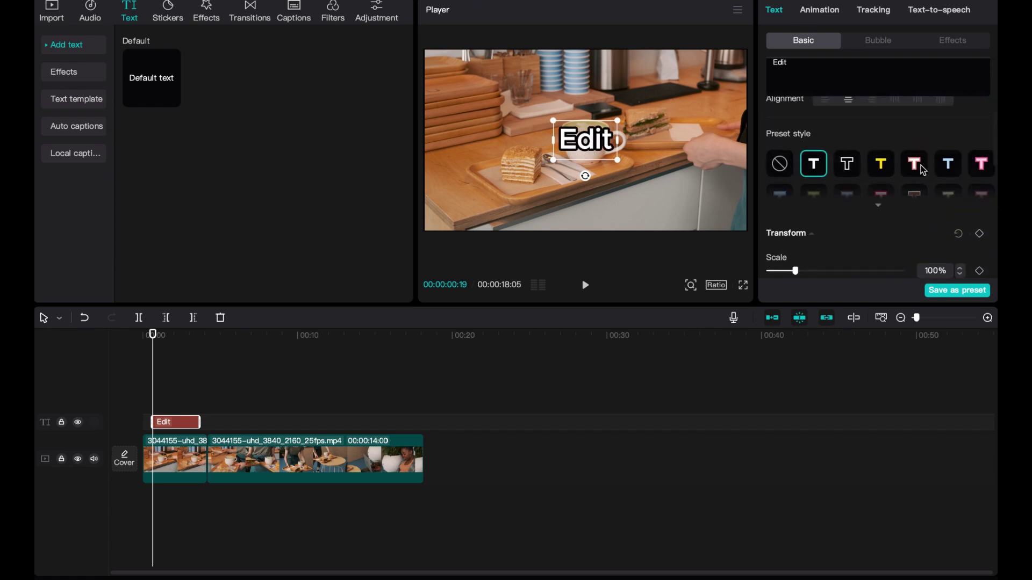
Step: Set the "Edit" text's X position to -5 and its scale to 95%
{"action": "scroll", "coordinate": [863, 176], "scroll_direction": "down", "scroll_amount": 3}
{"action": "scroll", "coordinate": [864, 176], "scroll_direction": "down", "scroll_amount": 2}
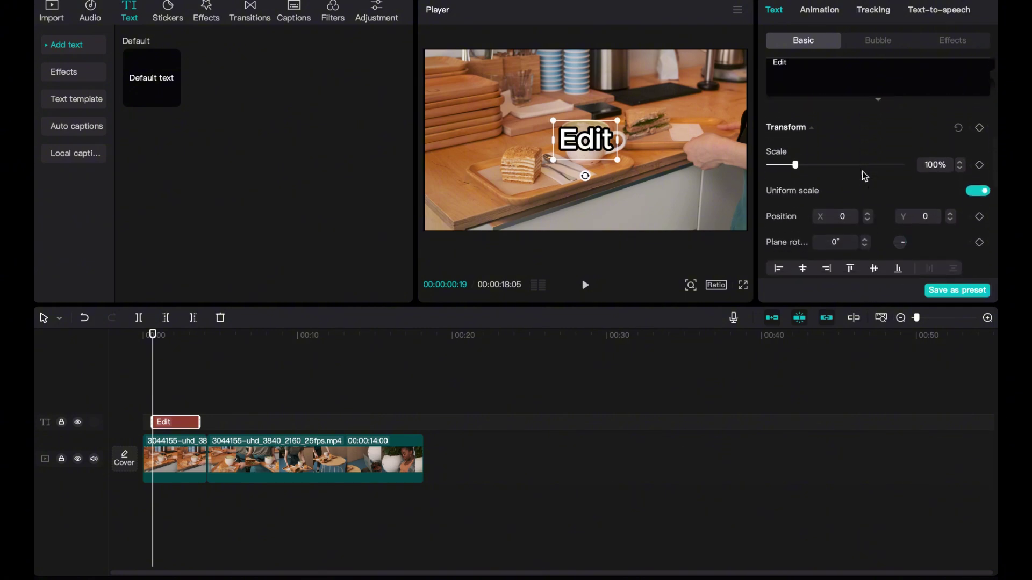
{"action": "left_click", "coordinate": [869, 203]}
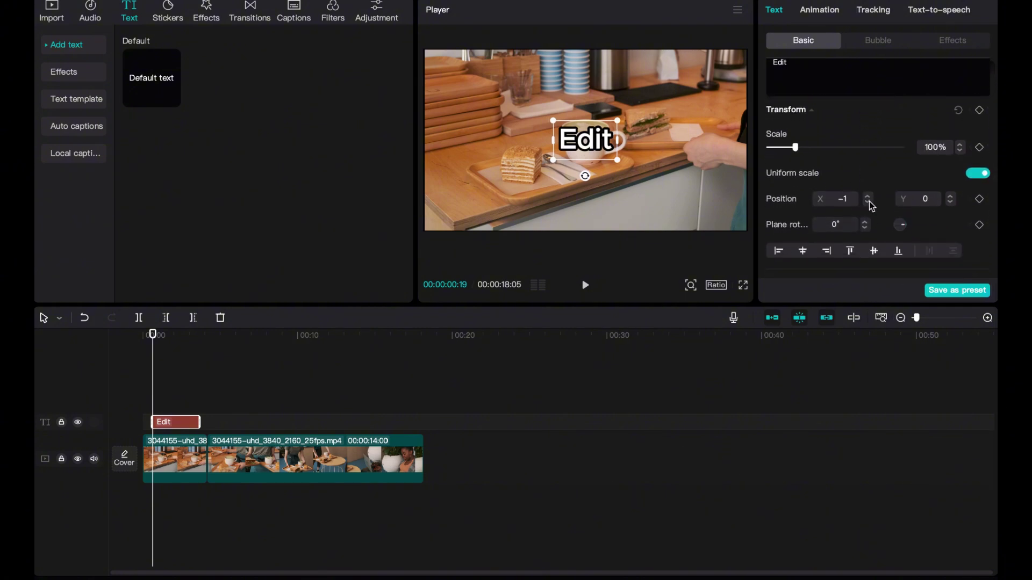
{"action": "left_click", "coordinate": [869, 203]}
{"action": "left_click", "coordinate": [869, 203]}
{"action": "left_click", "coordinate": [869, 203]}
{"action": "left_click", "coordinate": [869, 197]}
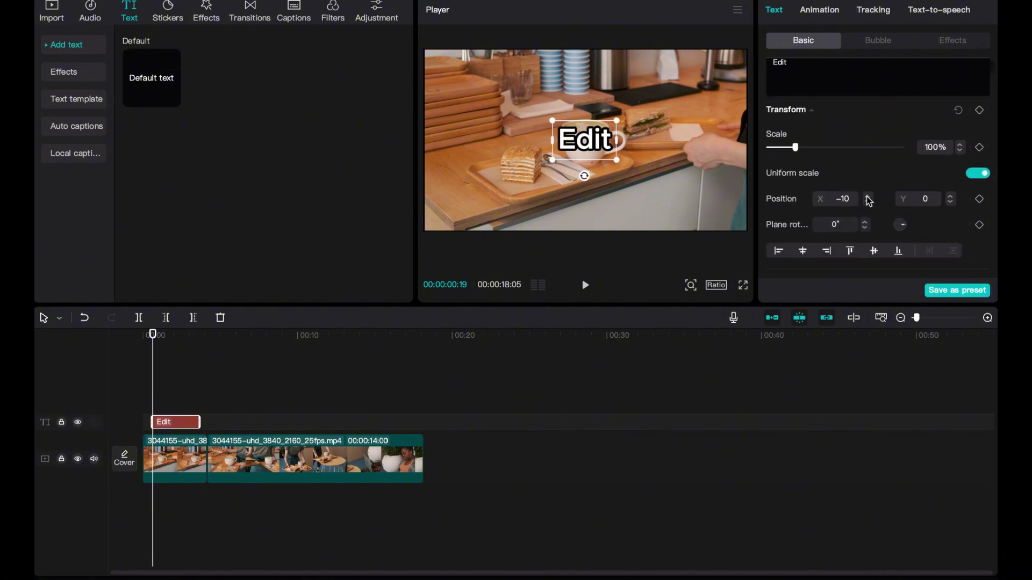
{"action": "left_click", "coordinate": [868, 197]}
{"action": "left_click", "coordinate": [868, 197]}
{"action": "left_click", "coordinate": [868, 197]}
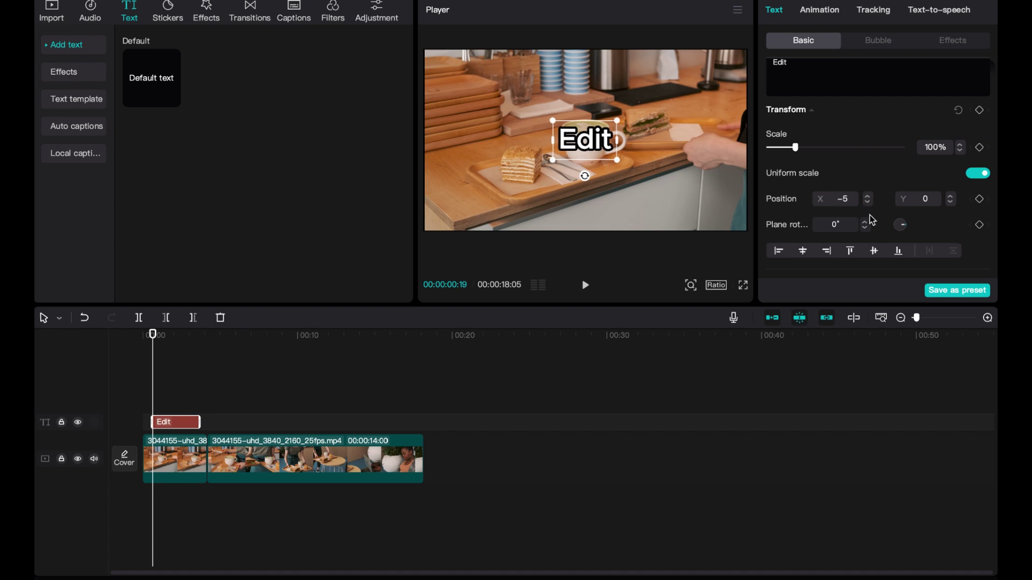
{"action": "mouse_move", "coordinate": [798, 150]}
{"action": "left_mouse_down"}
{"action": "mouse_move", "coordinate": [825, 151]}
{"action": "mouse_move", "coordinate": [780, 151]}
{"action": "mouse_move", "coordinate": [797, 153]}
{"action": "left_mouse_up"}
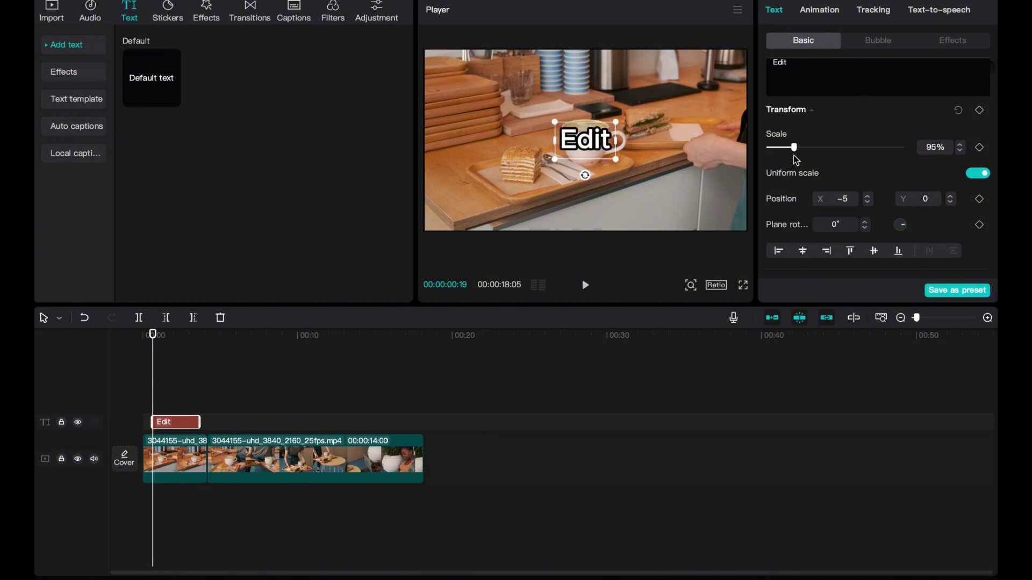
Step: Set the stroke thickness of the "Edit" text to 43
{"action": "scroll", "coordinate": [847, 255], "scroll_direction": "down", "scroll_amount": 3}
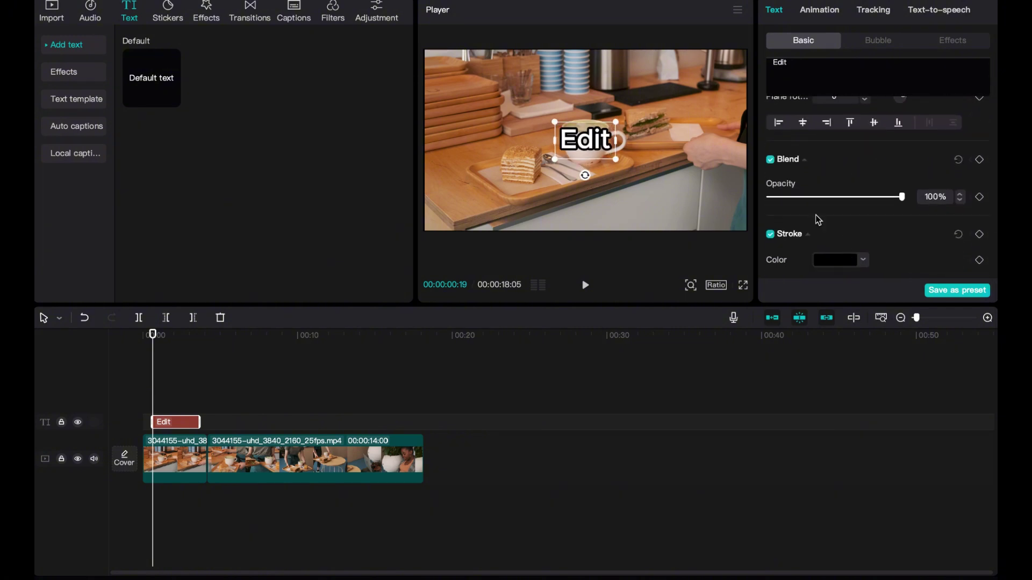
{"action": "scroll", "coordinate": [830, 232], "scroll_direction": "down", "scroll_amount": 2}
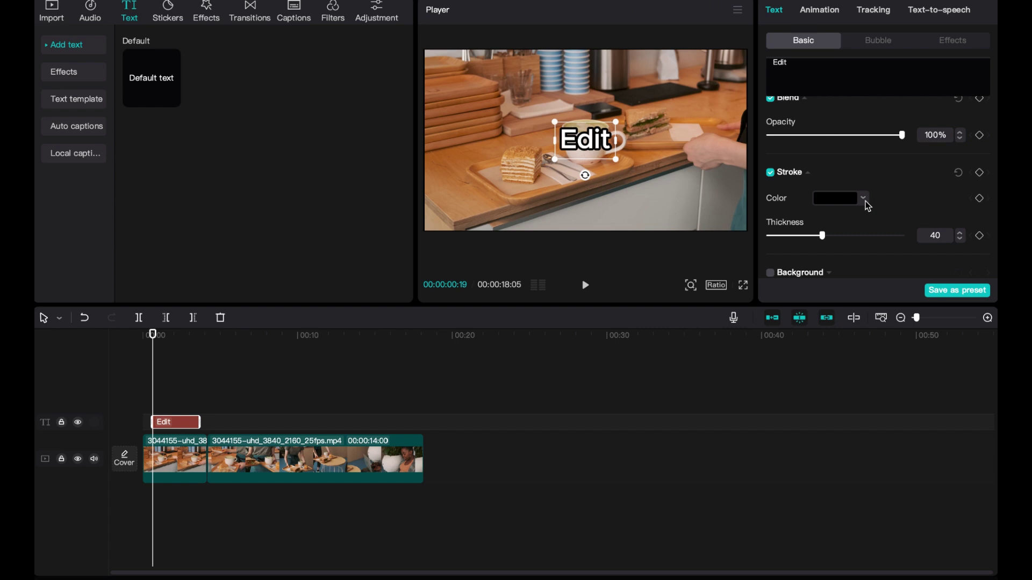
{"action": "scroll", "coordinate": [863, 212], "scroll_direction": "down", "scroll_amount": 1}
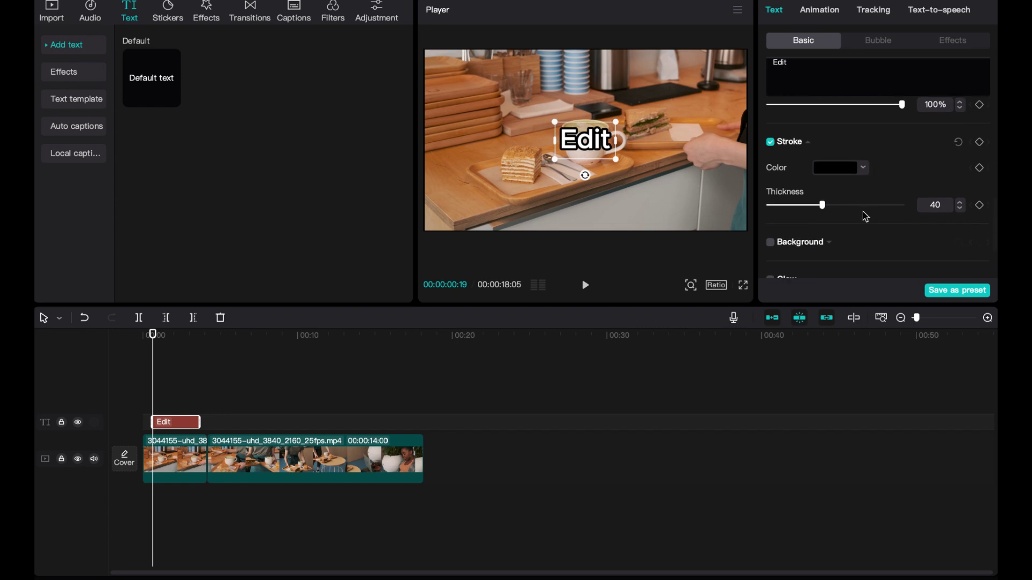
{"action": "mouse_move", "coordinate": [824, 205]}
{"action": "left_mouse_down"}
{"action": "mouse_move", "coordinate": [799, 210]}
{"action": "mouse_move", "coordinate": [884, 219]}
{"action": "mouse_move", "coordinate": [820, 209]}
{"action": "mouse_move", "coordinate": [830, 215]}
{"action": "left_mouse_up"}
Step: Turn on a background behind the "Edit" text, try green shades for it, and set its colour to near-black 151515
{"action": "scroll", "coordinate": [832, 253], "scroll_direction": "down", "scroll_amount": 2}
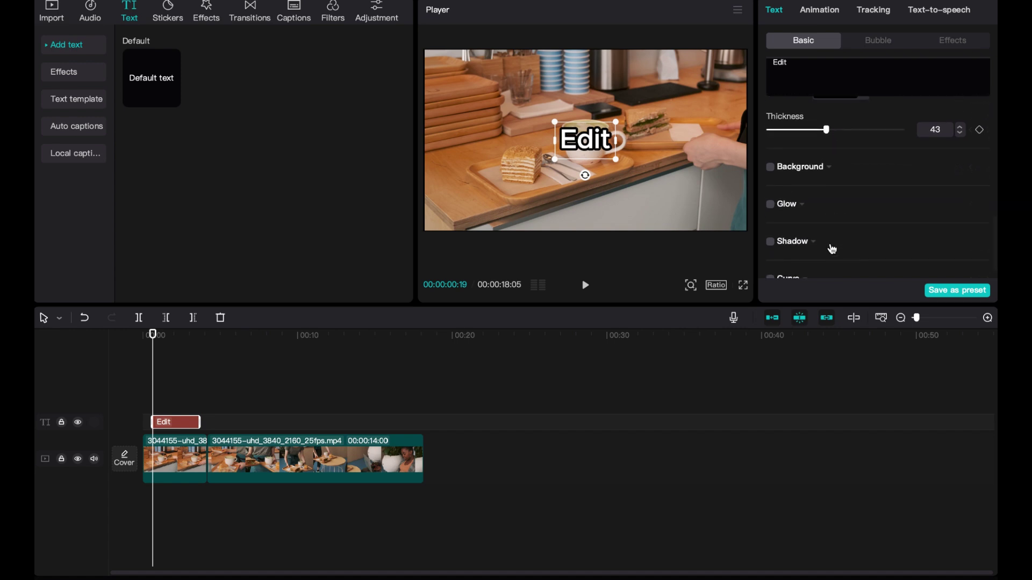
{"action": "left_click", "coordinate": [771, 169]}
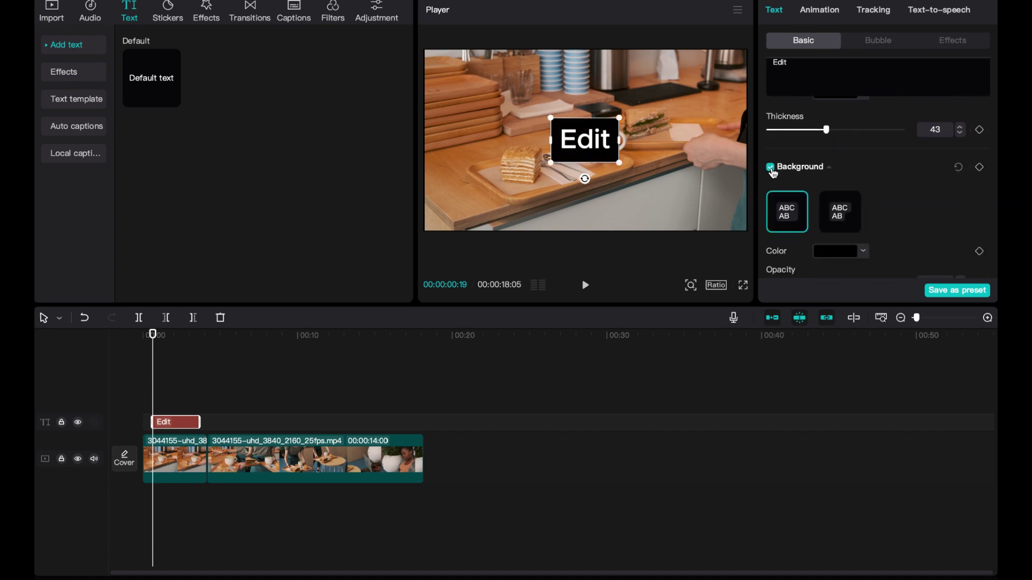
{"action": "scroll", "coordinate": [850, 206], "scroll_direction": "down", "scroll_amount": 1}
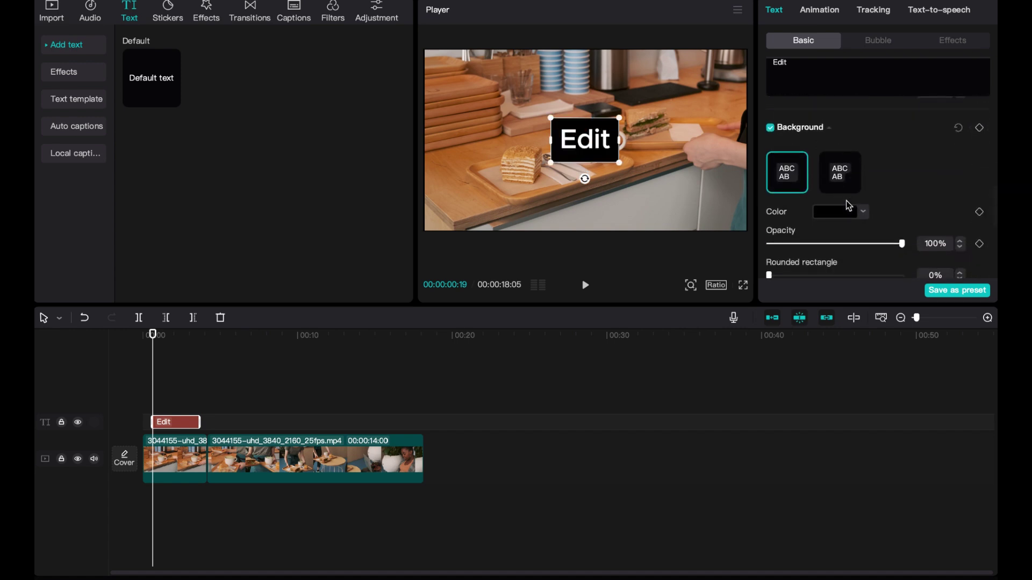
{"action": "left_click", "coordinate": [863, 212]}
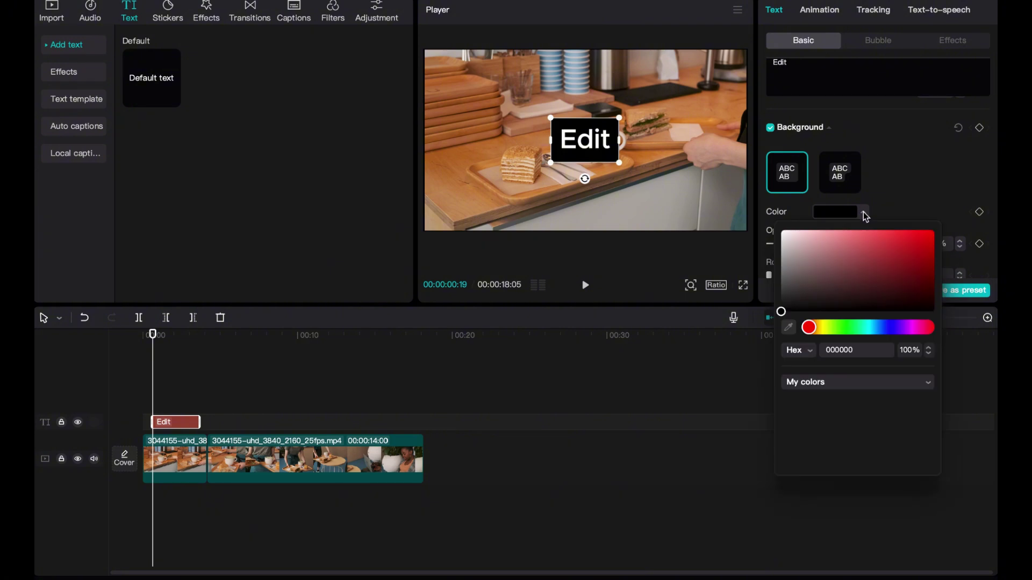
{"action": "left_click", "coordinate": [849, 328]}
{"action": "left_click", "coordinate": [867, 255]}
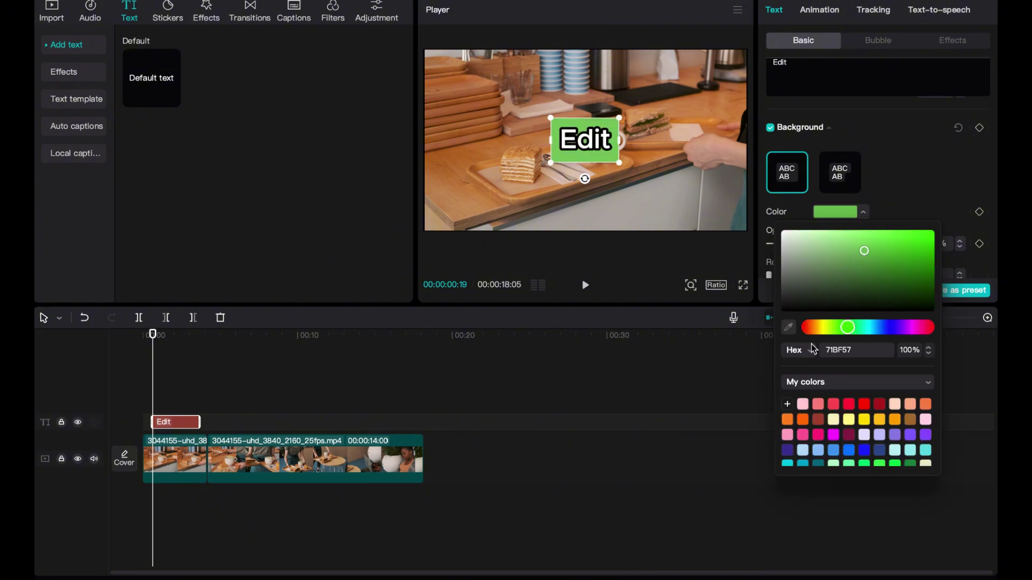
{"action": "left_click", "coordinate": [823, 285]}
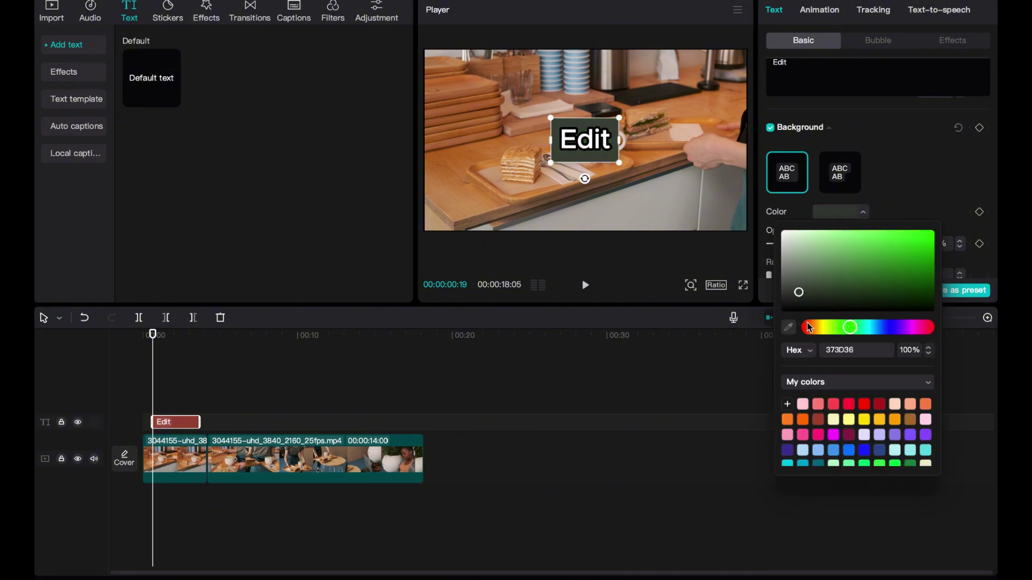
{"action": "left_click", "coordinate": [787, 306]}
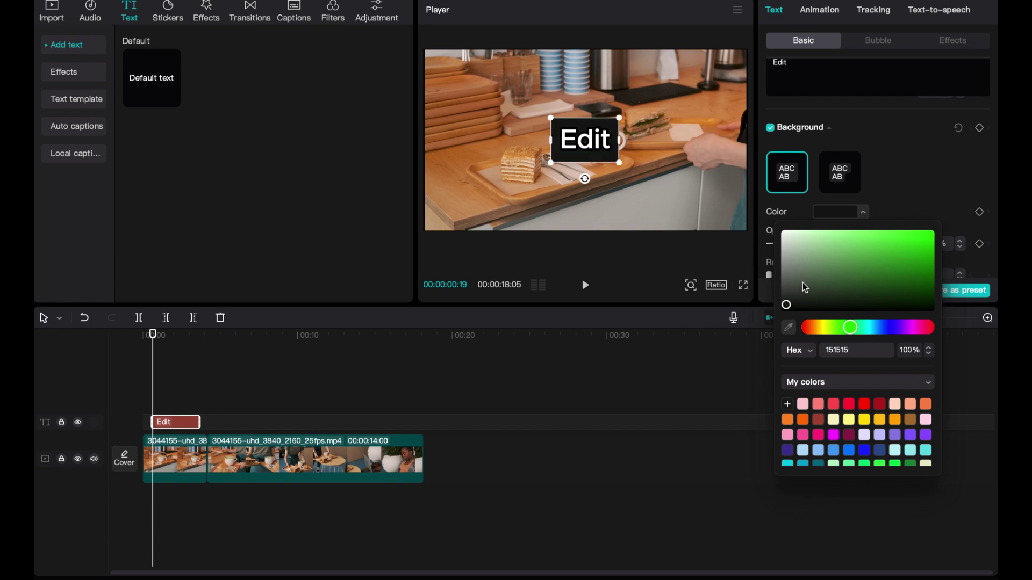
{"action": "left_click", "coordinate": [949, 315]}
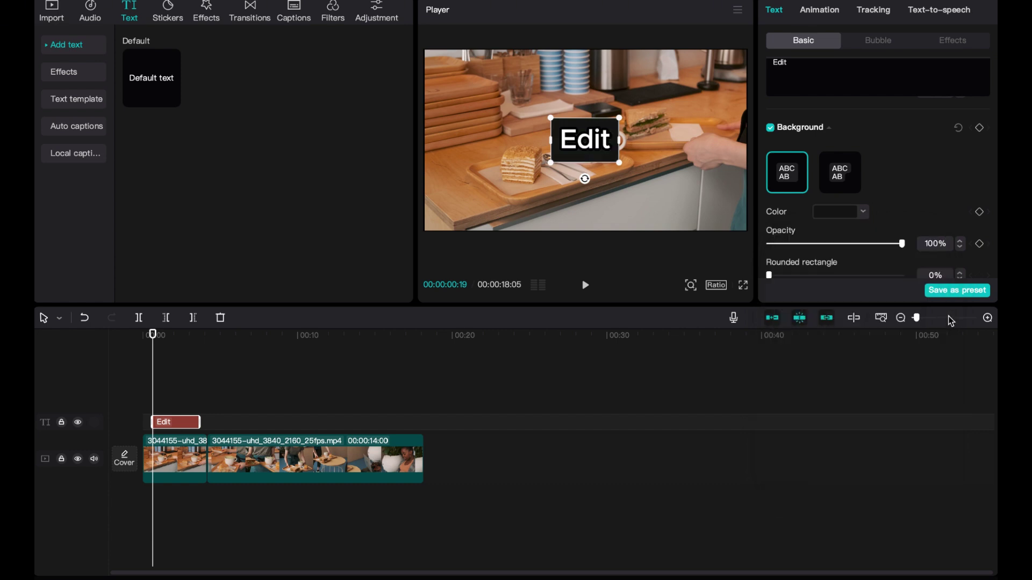
{"action": "scroll", "coordinate": [874, 255], "scroll_direction": "down", "scroll_amount": 1}
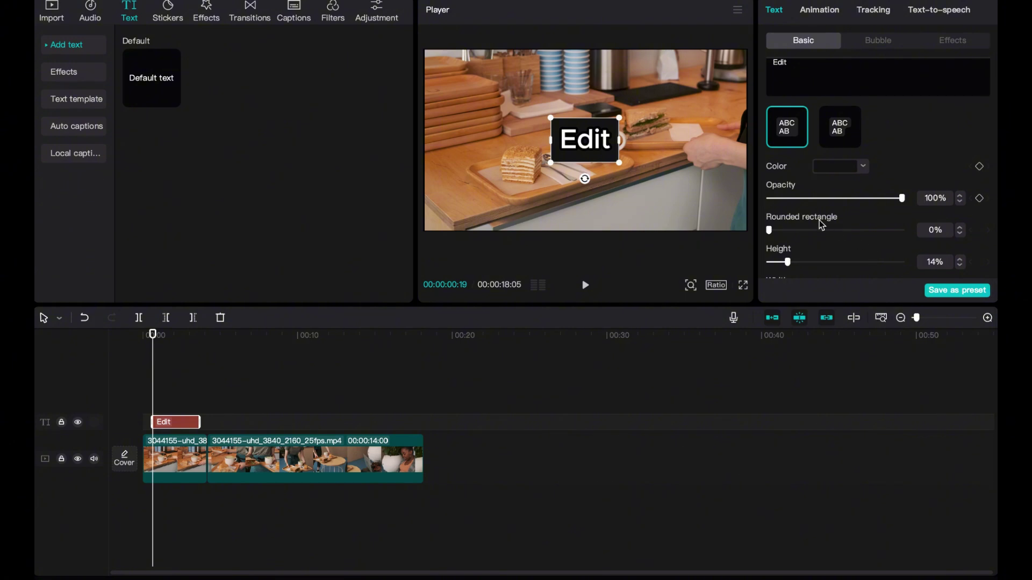
Step: Try the Typewriter and Blur Left entrance animations on the "Edit" text and apply the Pop Up entrance animation
{"action": "scroll", "coordinate": [826, 243], "scroll_direction": "down", "scroll_amount": 2}
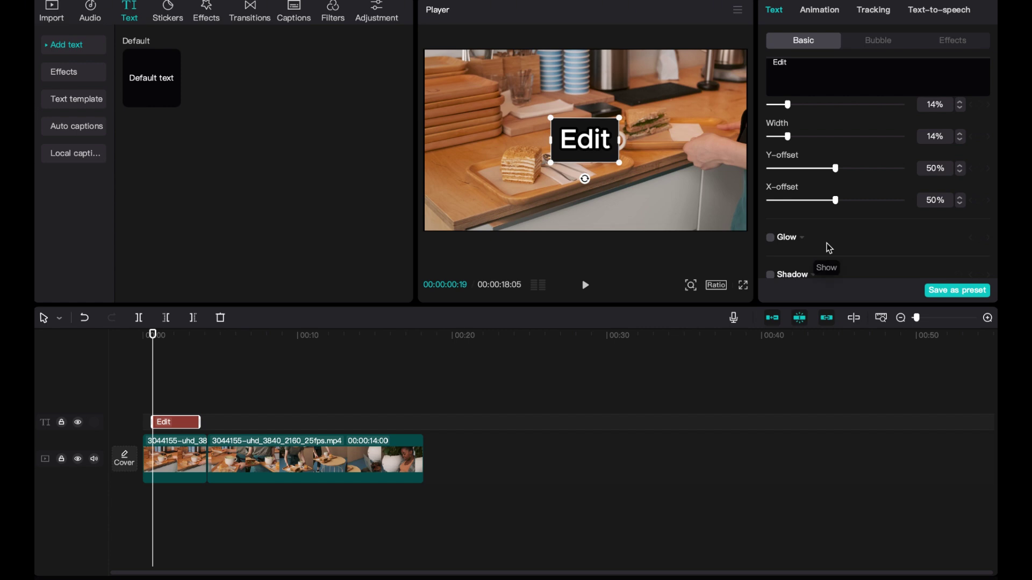
{"action": "scroll", "coordinate": [805, 248], "scroll_direction": "down", "scroll_amount": 1}
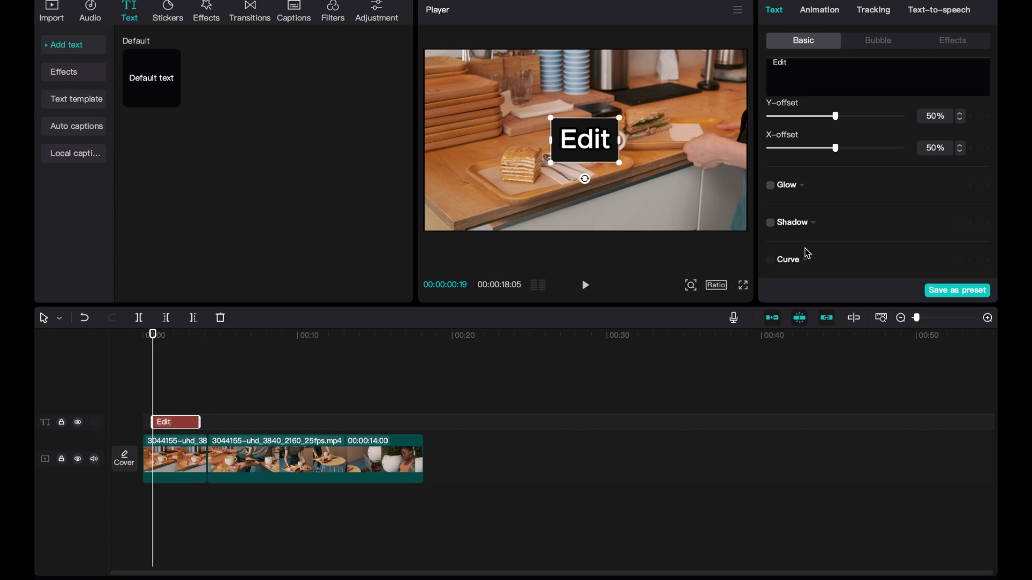
{"action": "left_click", "coordinate": [825, 16]}
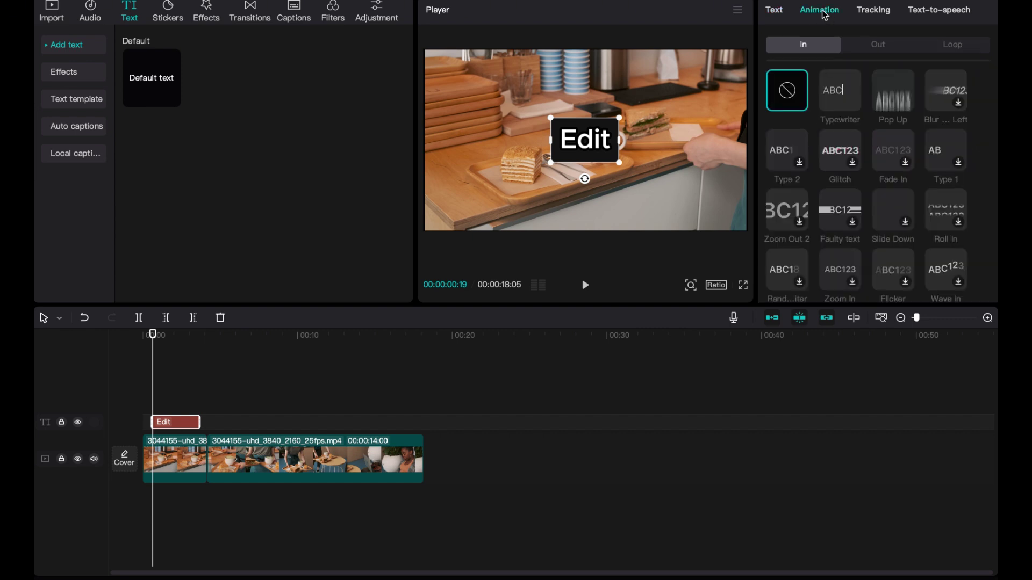
{"action": "left_click", "coordinate": [840, 93]}
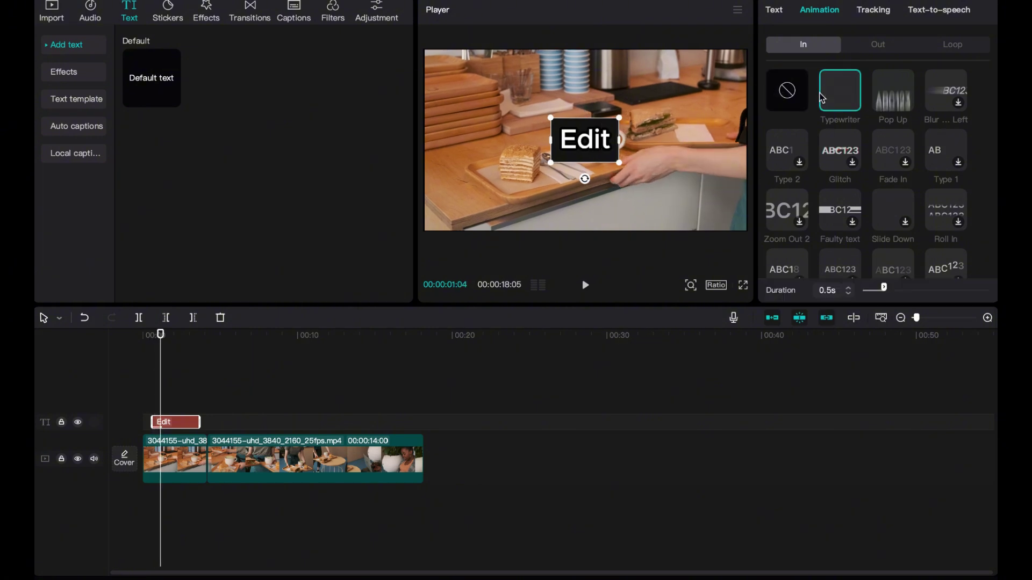
{"action": "left_click", "coordinate": [893, 97]}
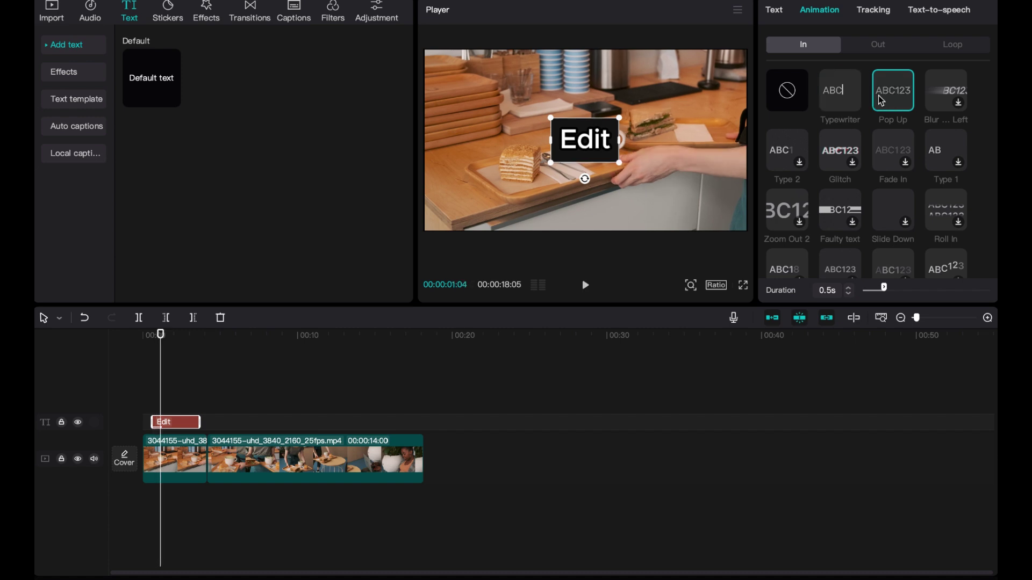
{"action": "left_click", "coordinate": [946, 100]}
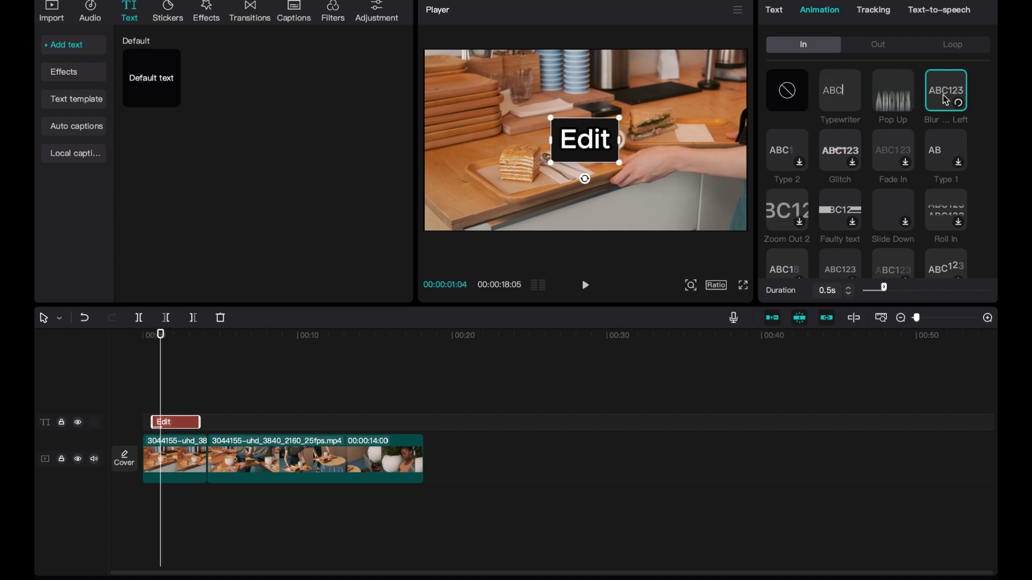
{"action": "left_click", "coordinate": [892, 90]}
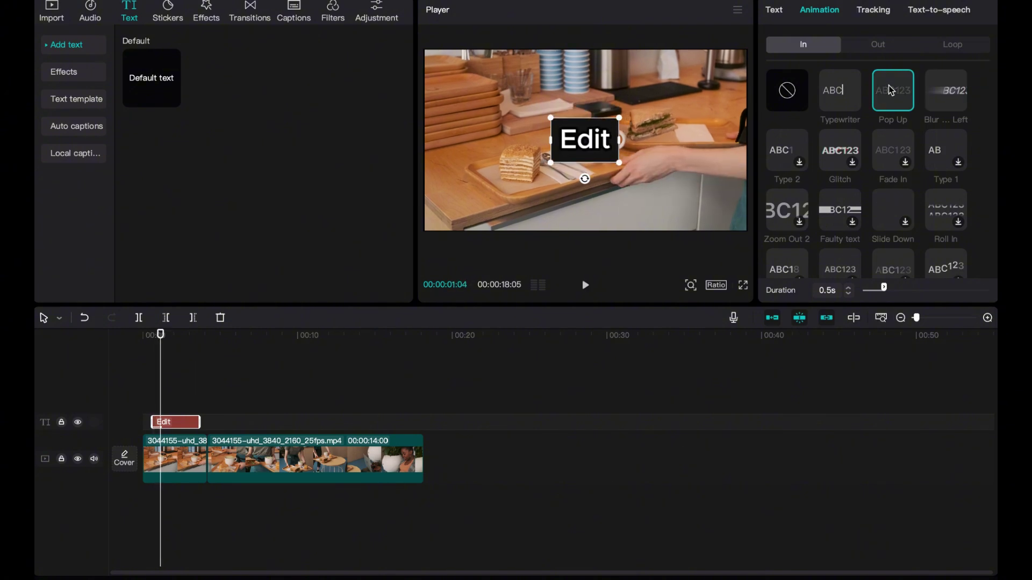
{"action": "left_click", "coordinate": [839, 96]}
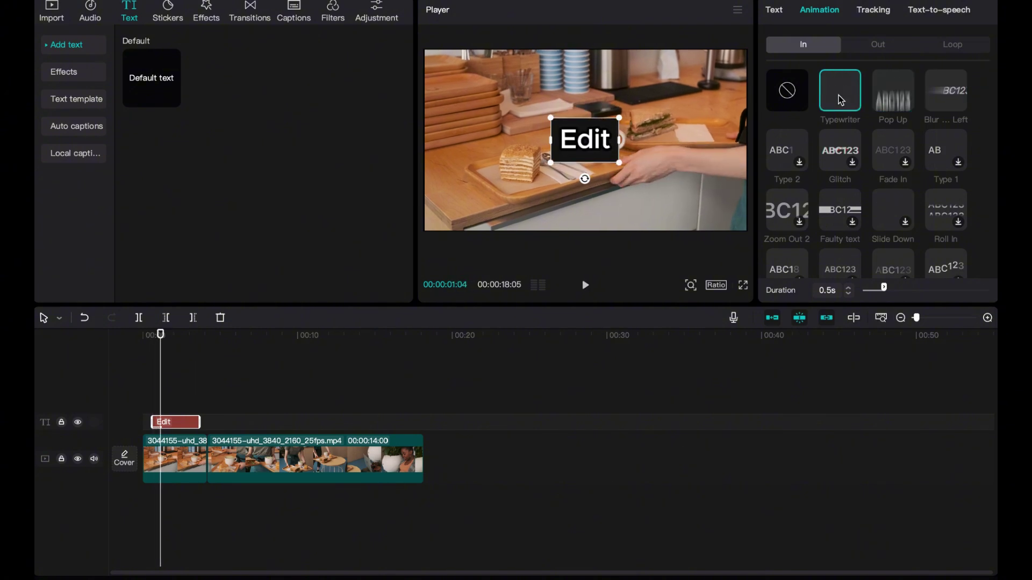
{"action": "left_click", "coordinate": [896, 95]}
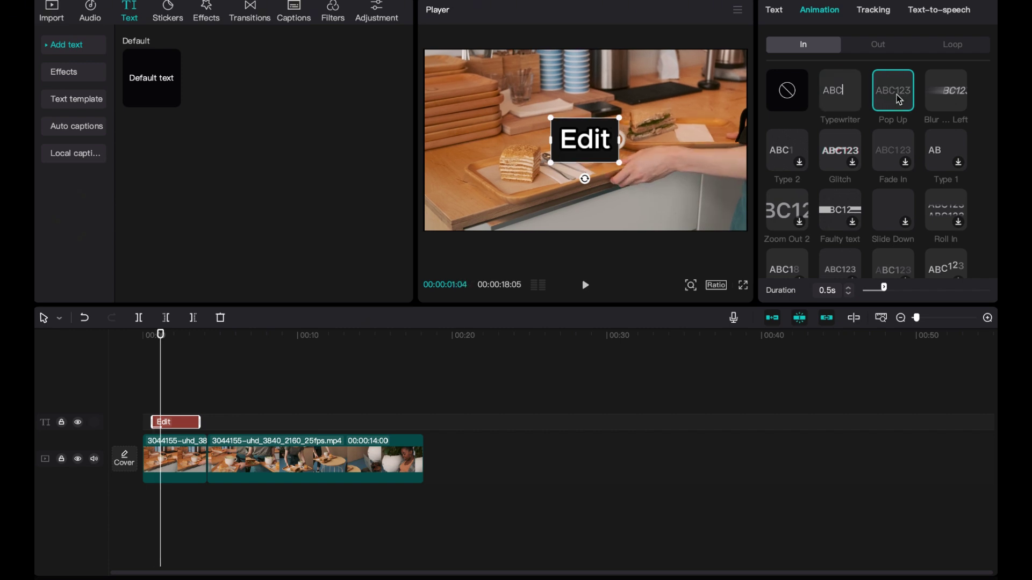
Step: Add the trending sound effect swish_whoosh (large) to the timeline and align its start with the start of the "Edit" text
{"action": "left_click", "coordinate": [79, 73]}
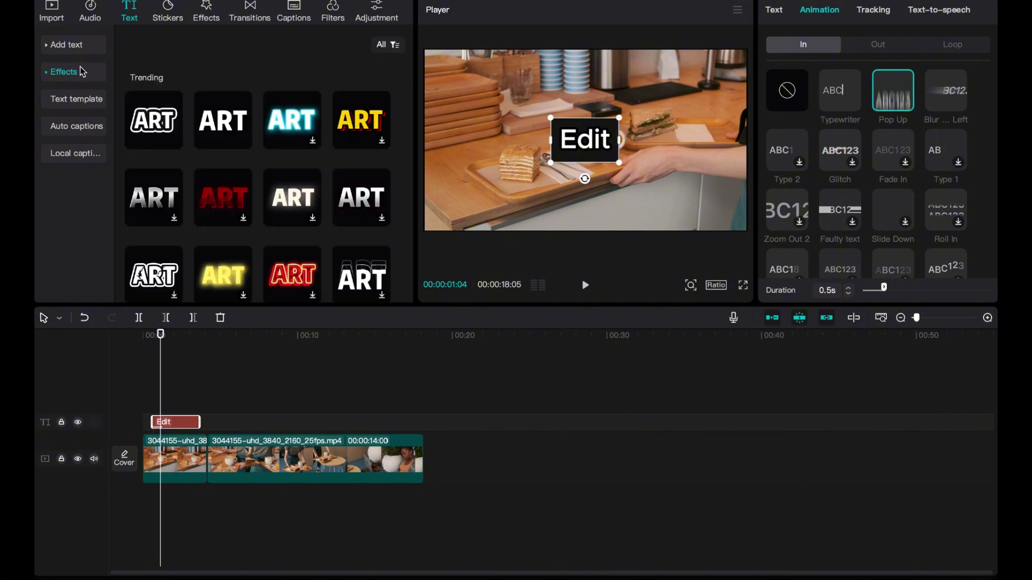
{"action": "left_click", "coordinate": [93, 13]}
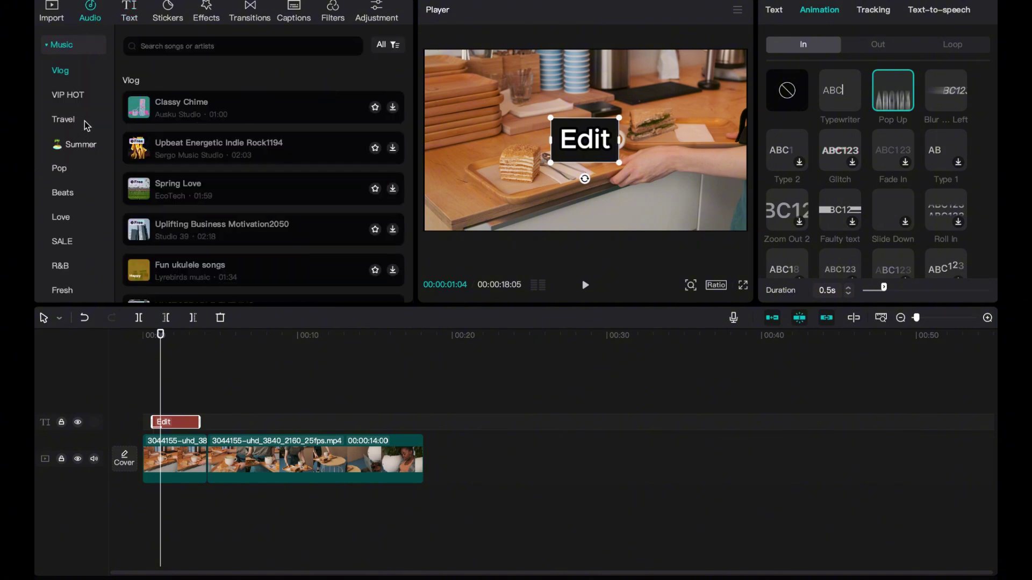
{"action": "left_click", "coordinate": [51, 46]}
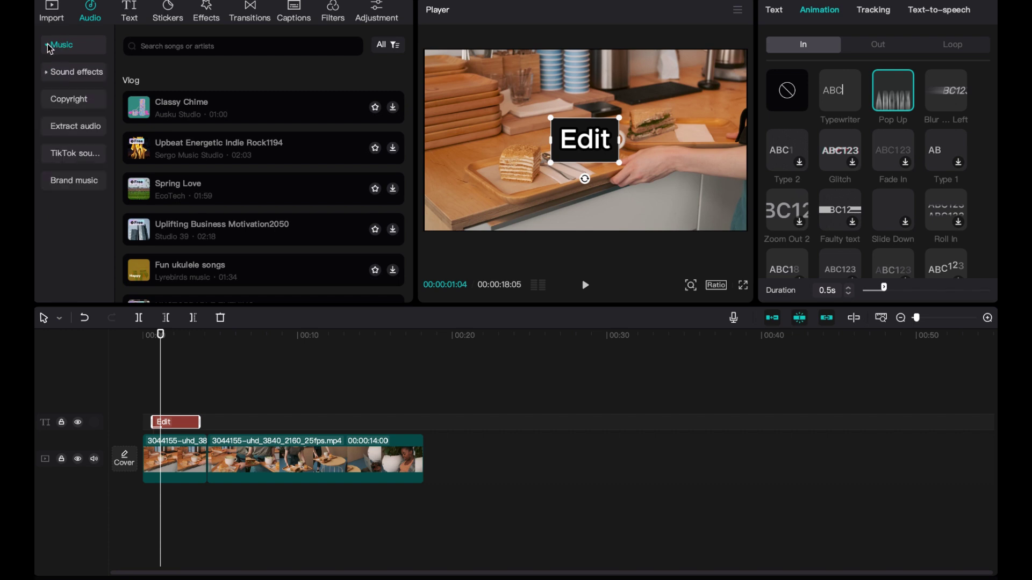
{"action": "left_click", "coordinate": [83, 76]}
{"action": "scroll", "coordinate": [239, 212], "scroll_direction": "down", "scroll_amount": 2}
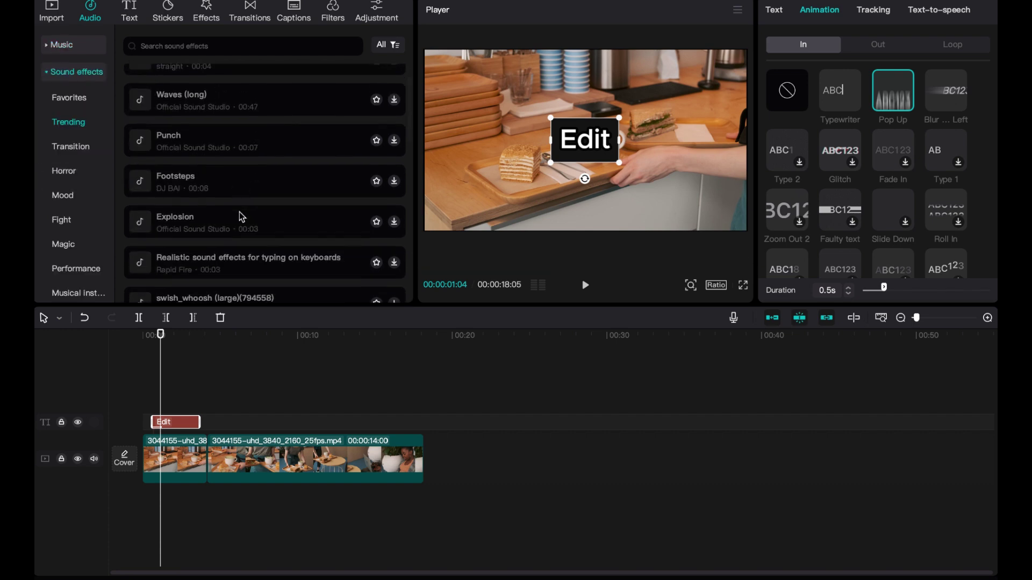
{"action": "scroll", "coordinate": [240, 212], "scroll_direction": "down", "scroll_amount": 3}
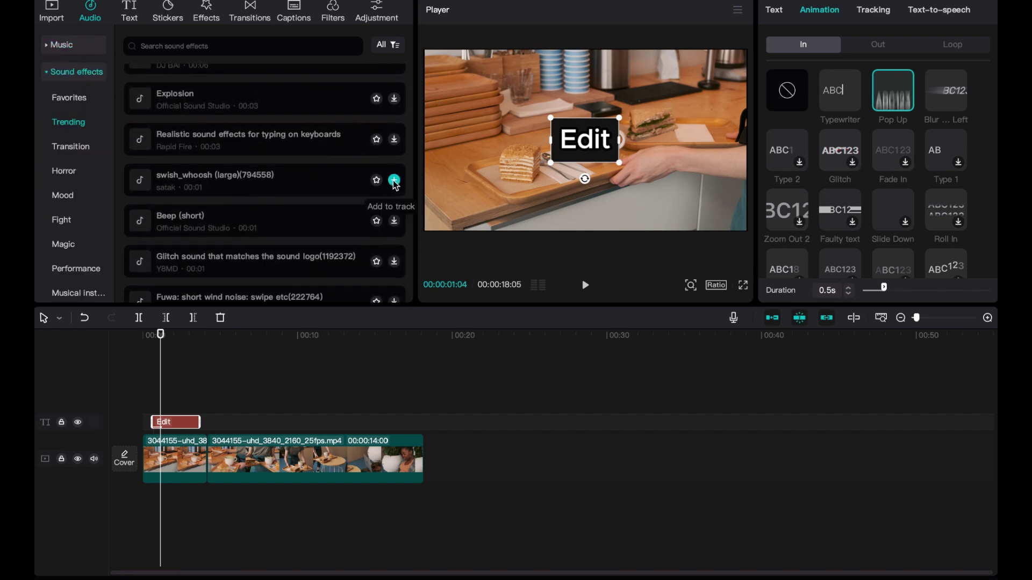
{"action": "left_click", "coordinate": [395, 180]}
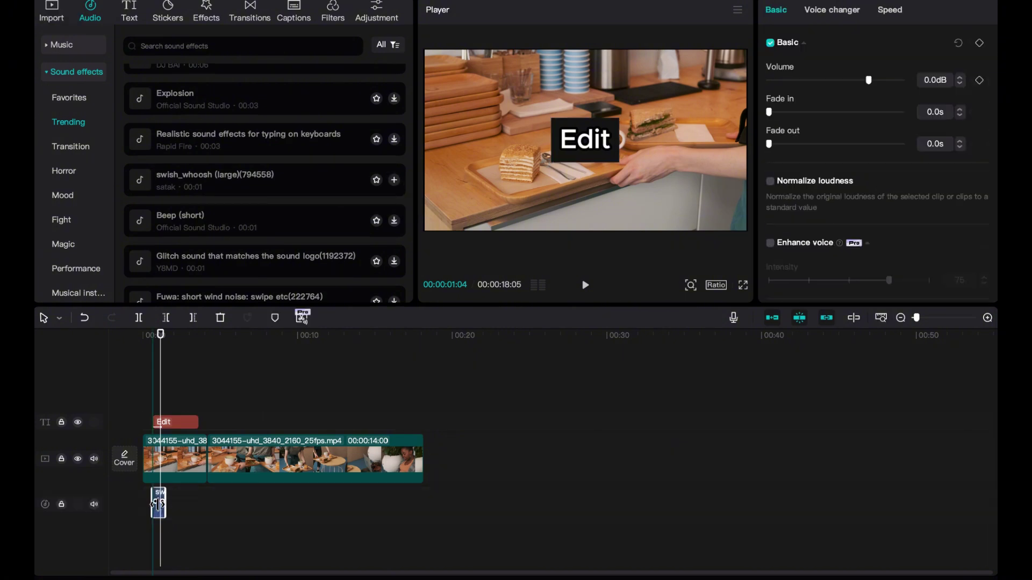
{"action": "left_click_drag", "start_coordinate": [156, 503], "coordinate": [150, 504]}
{"action": "left_click", "coordinate": [150, 399]}
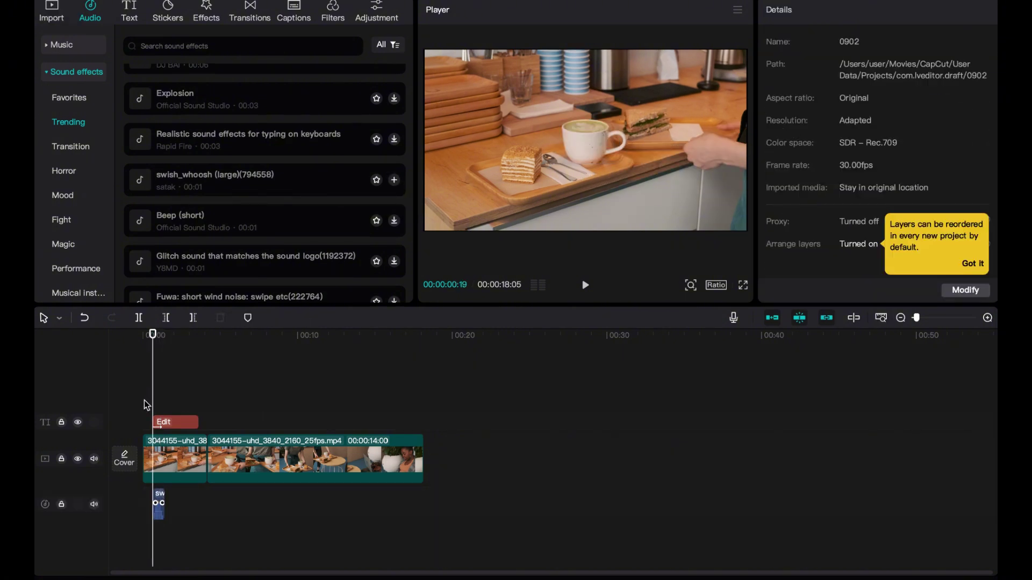
Step: Play the first four seconds of the video twice to check the "Edit" text animation with its sound effect
{"action": "left_click", "coordinate": [143, 336]}
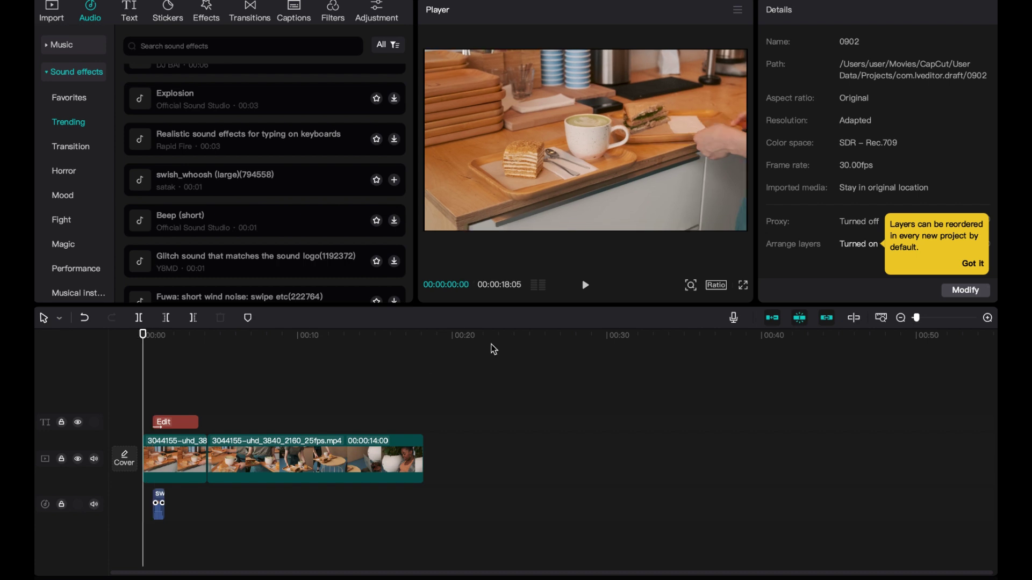
{"action": "left_click", "coordinate": [587, 288]}
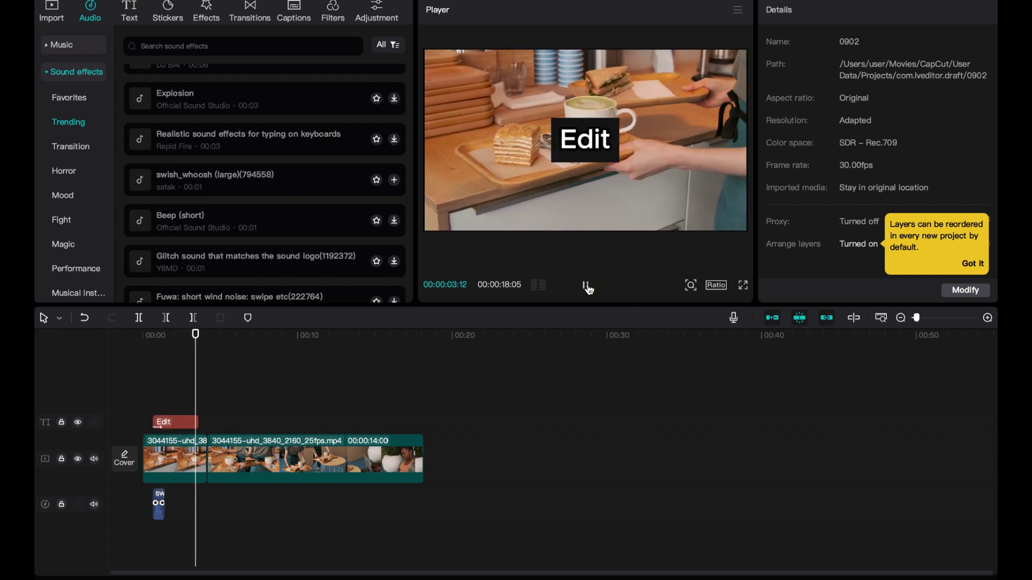
{"action": "left_click", "coordinate": [587, 287]}
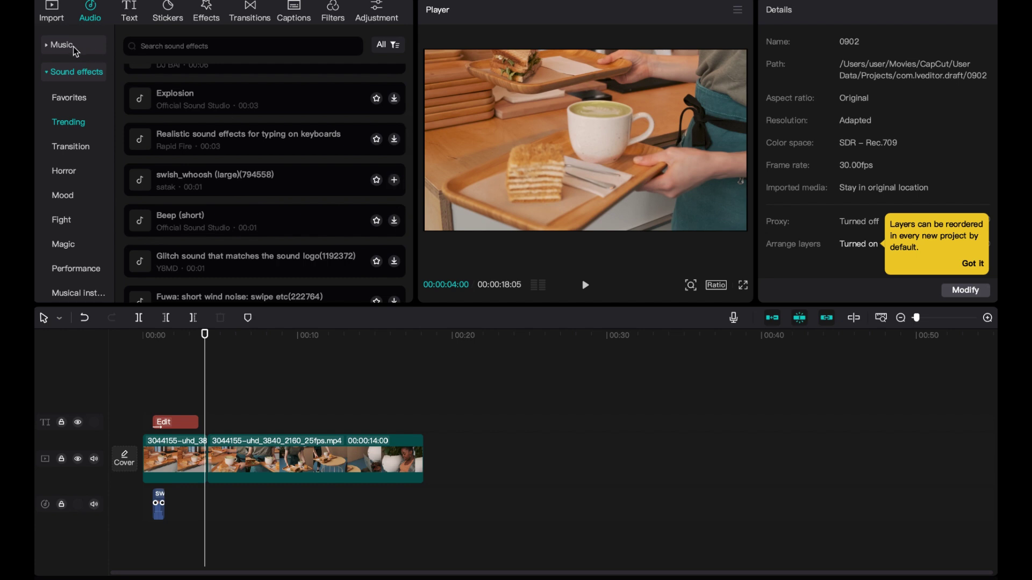
{"action": "left_click", "coordinate": [149, 418]}
{"action": "left_click", "coordinate": [586, 286]}
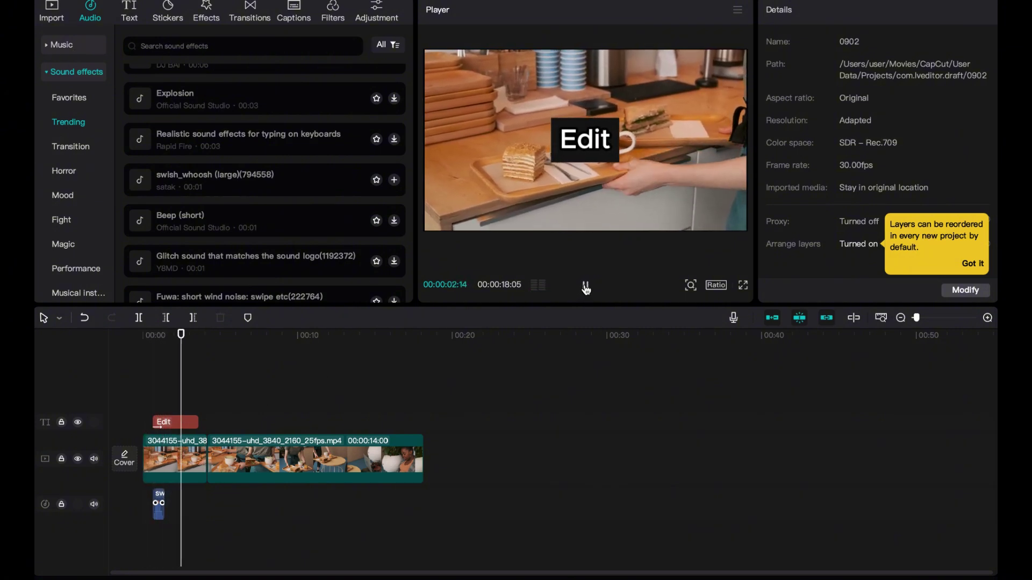
{"action": "left_click", "coordinate": [585, 286]}
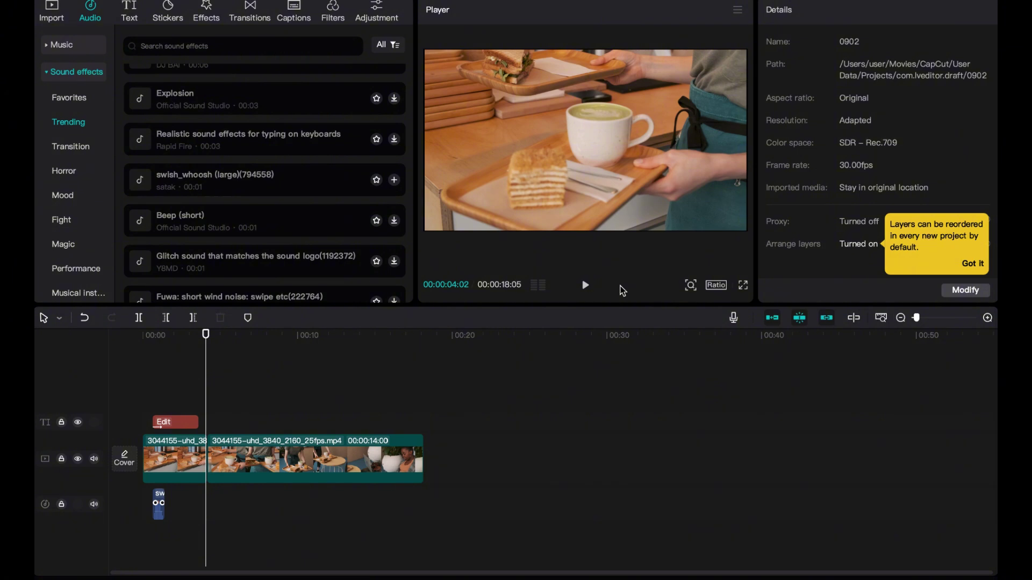
Step: Try the 16:9 aspect ratio for the project and set it to vertical 9:16
{"action": "left_click", "coordinate": [714, 287]}
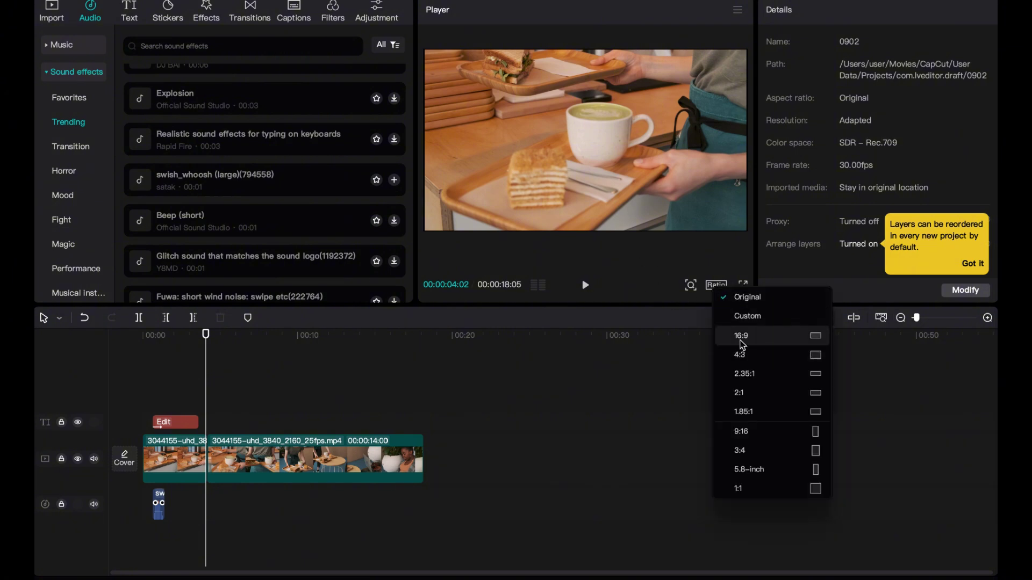
{"action": "left_click", "coordinate": [711, 270]}
{"action": "left_click", "coordinate": [718, 286]}
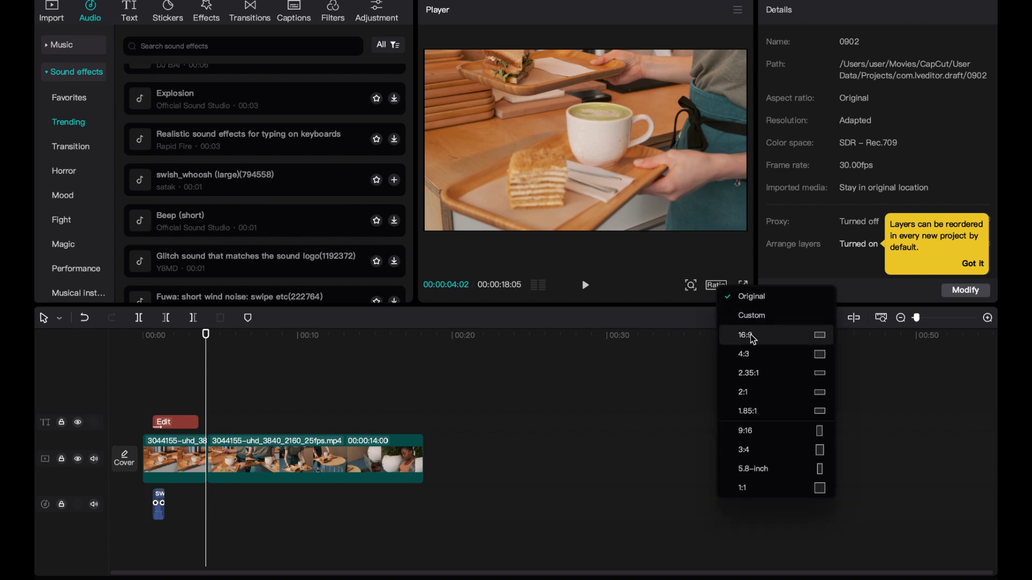
{"action": "left_click", "coordinate": [752, 337]}
{"action": "left_click", "coordinate": [719, 287]}
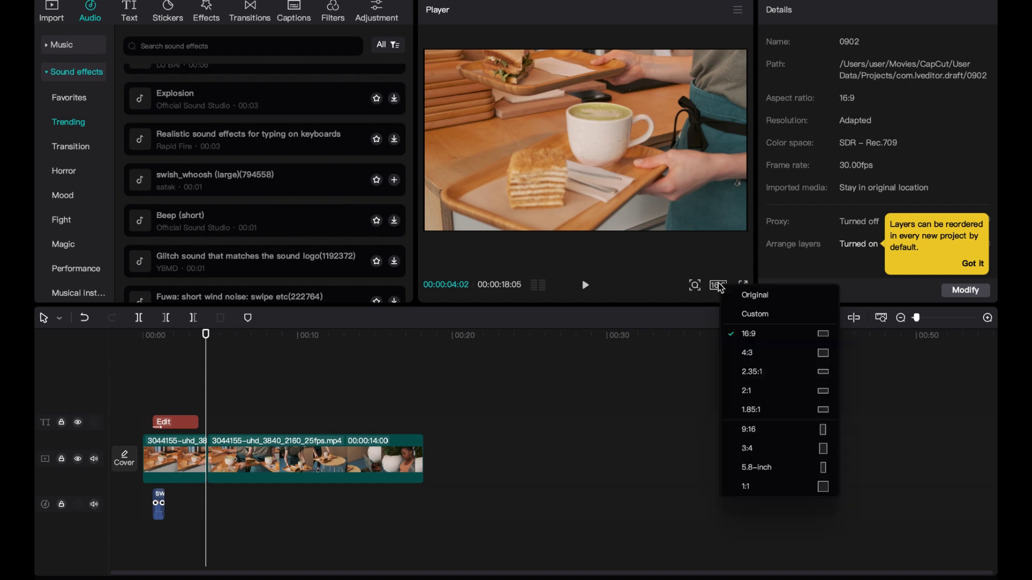
{"action": "left_click", "coordinate": [761, 435]}
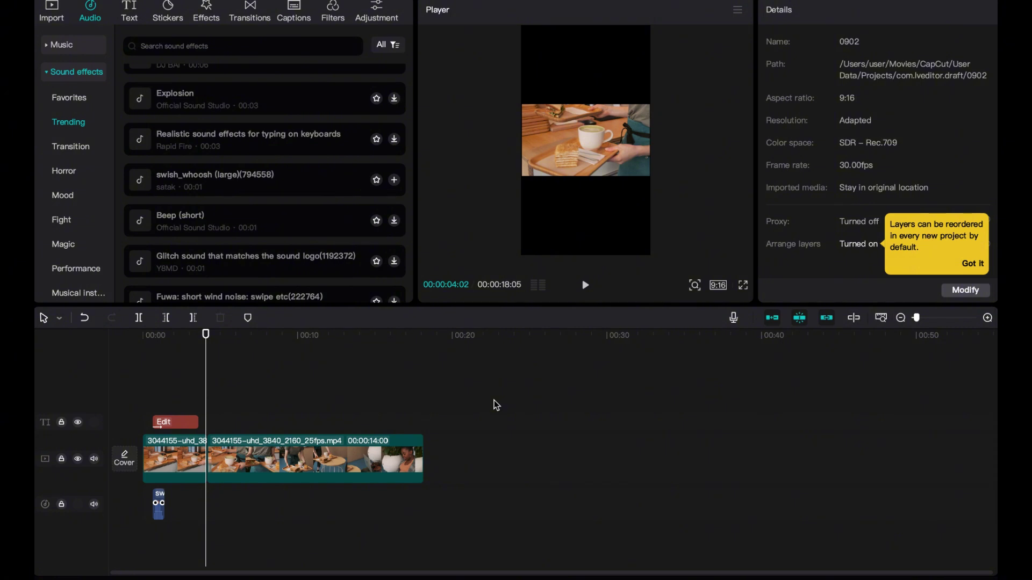
Step: Show the project's imported media and select the second video clip on the timeline
{"action": "left_click", "coordinate": [52, 11]}
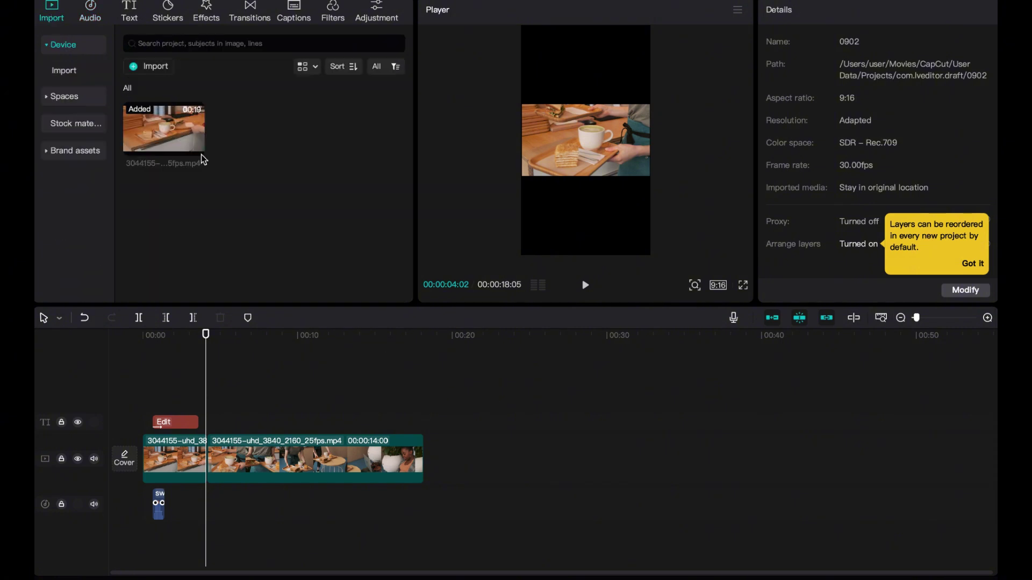
{"action": "left_click", "coordinate": [279, 457]}
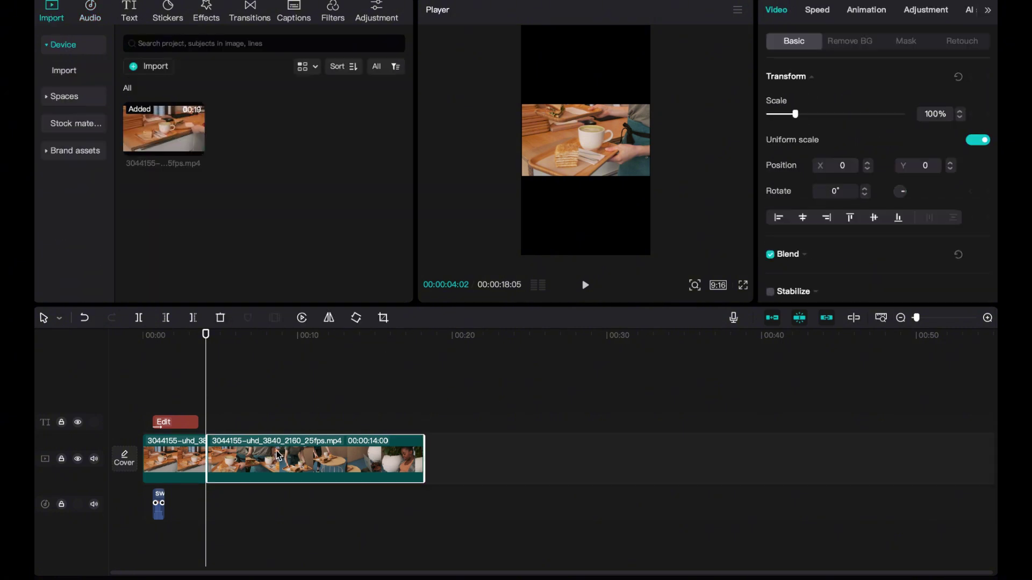